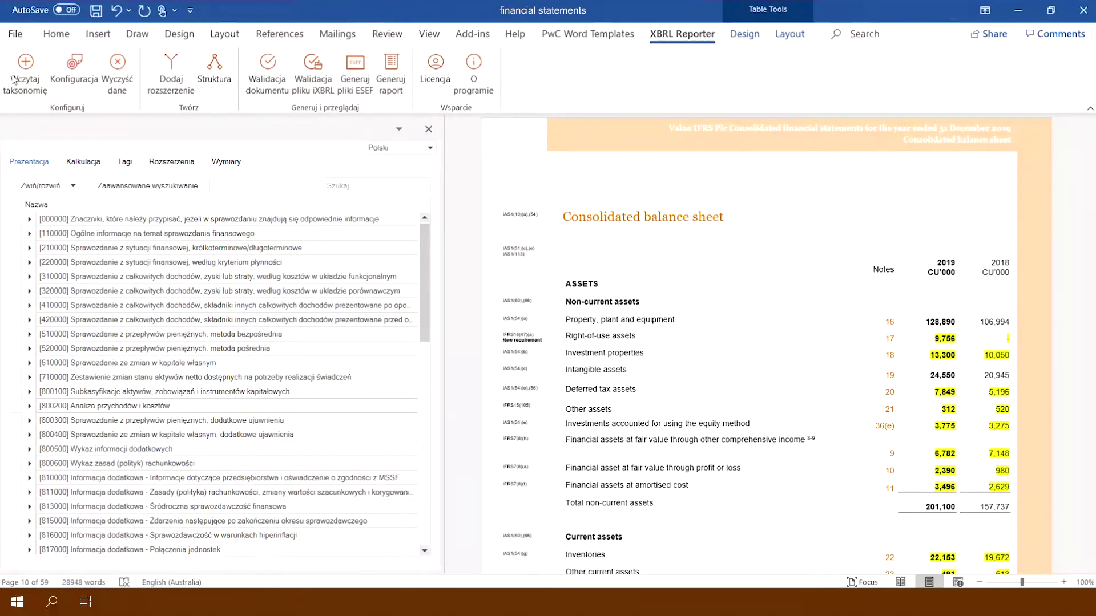
Switch the XBRL Reporter taxonomy panel language to English
click(16, 80)
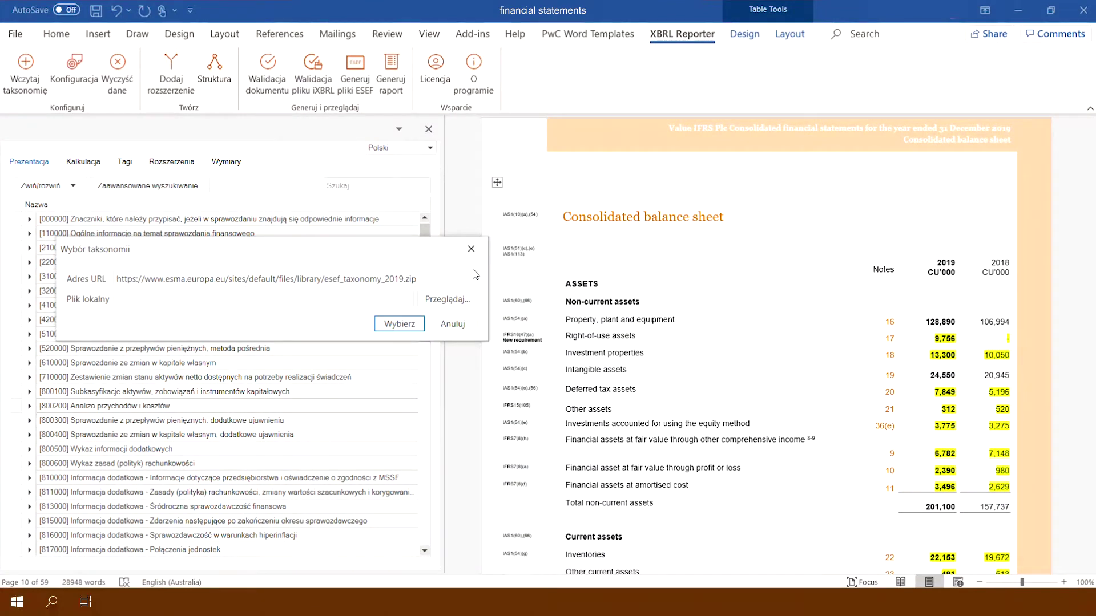
click(471, 249)
click(430, 149)
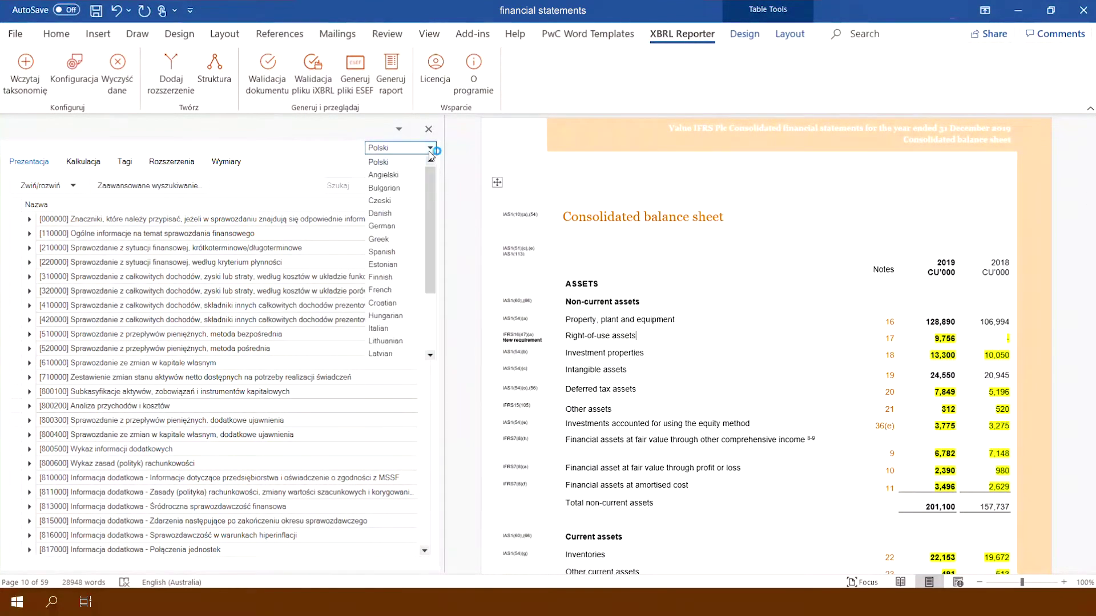
click(384, 176)
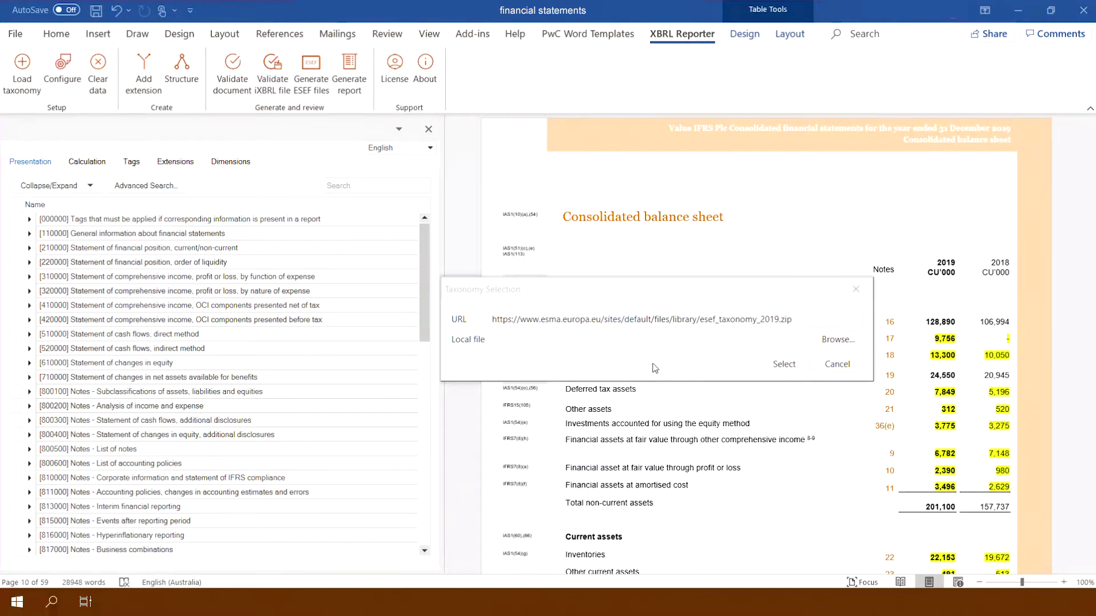
Reload the ESEF taxonomy from the ESMA URL rather than the local ESEF_TAXONOMY.zip, confirming the change
click(836, 341)
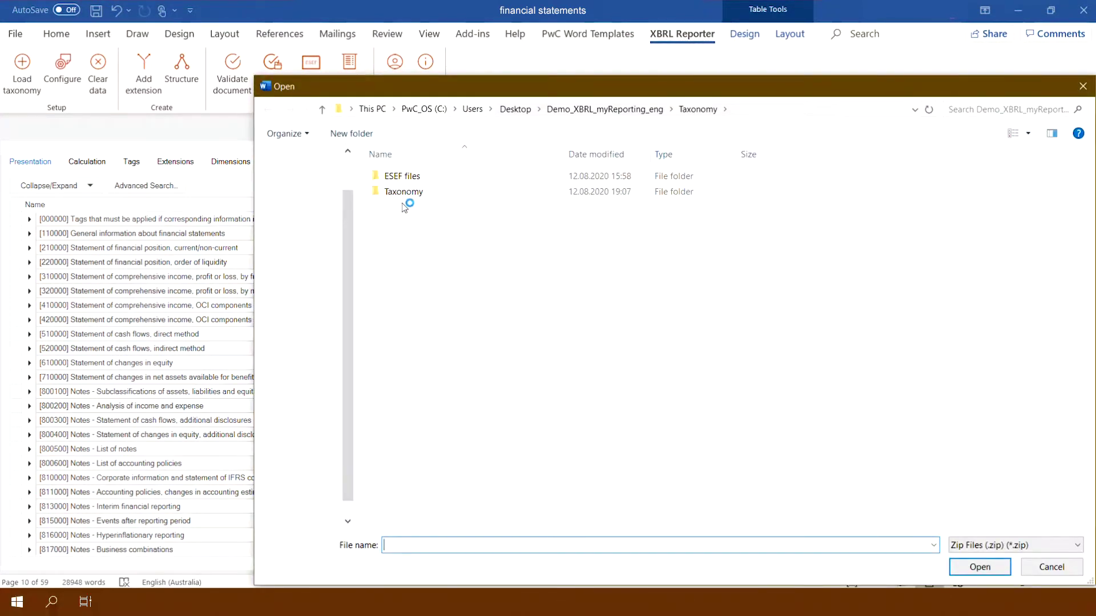
double_click(410, 193)
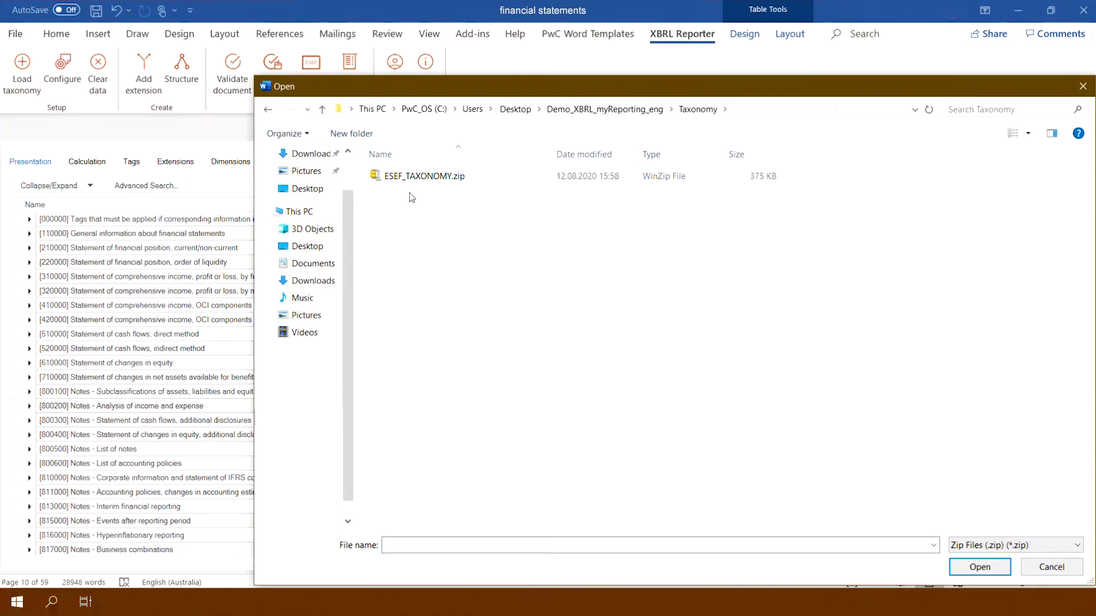
click(462, 182)
click(1031, 568)
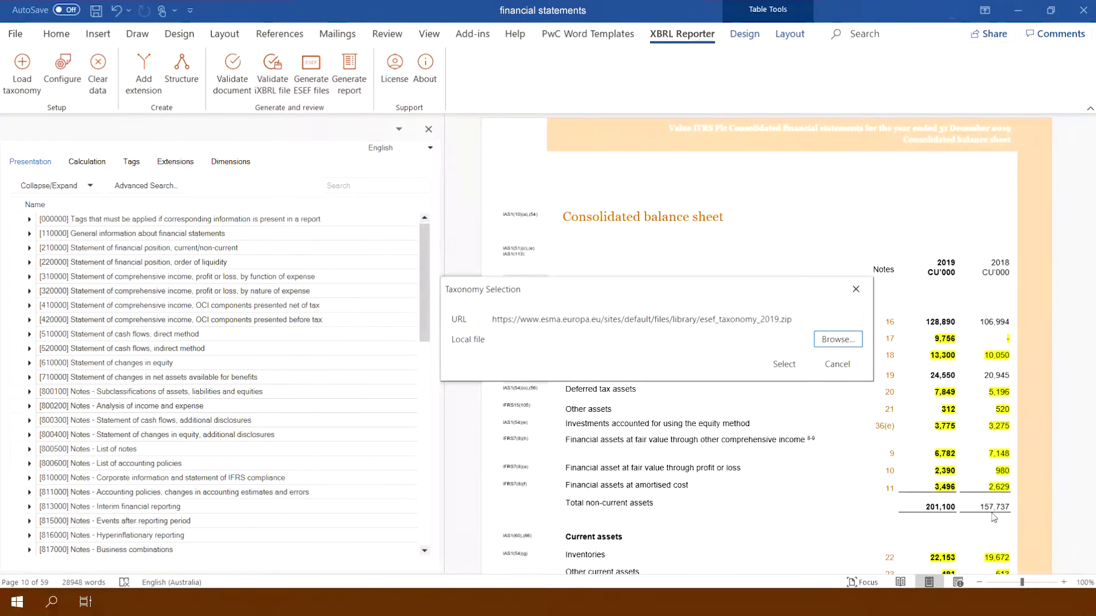
click(784, 365)
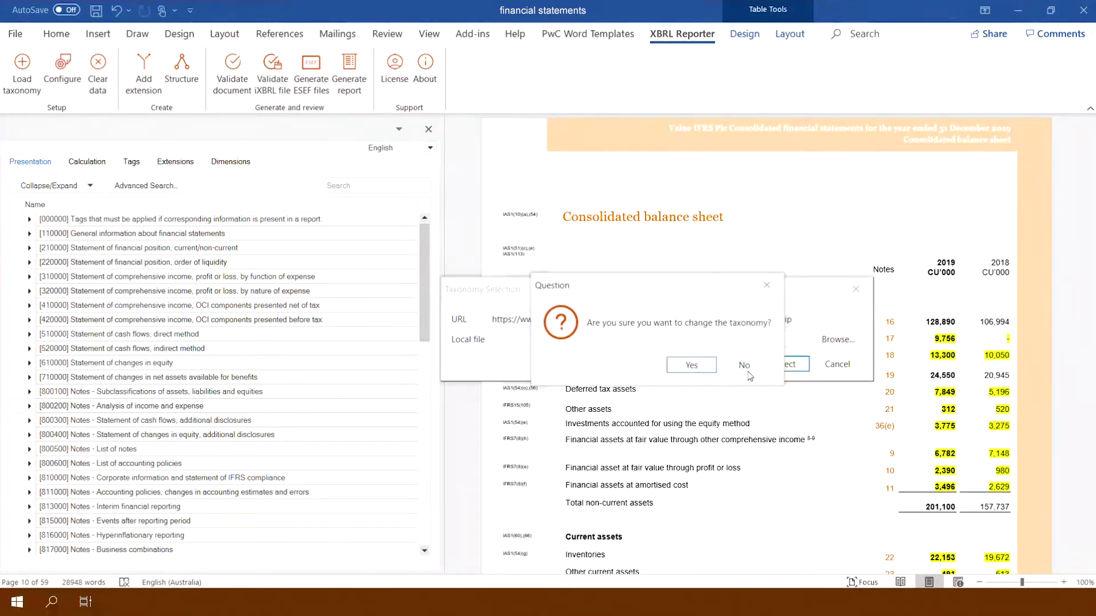
click(691, 365)
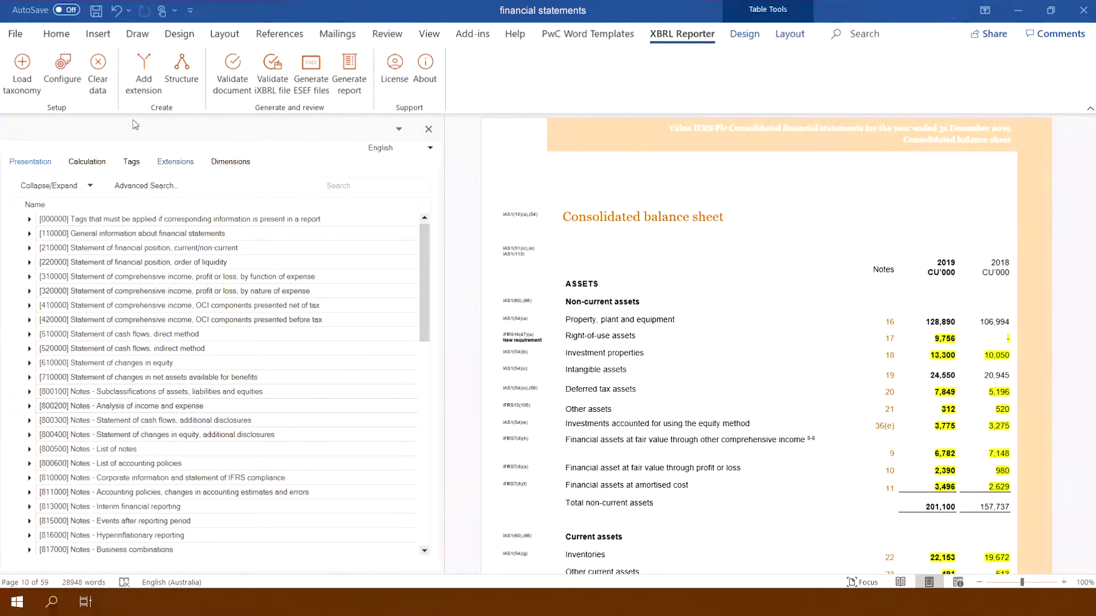
Save the configuration with 2019/2018 periods, USD, Thousands scale and Comma thousands separator
click(67, 78)
drag(264, 77, 515, 98)
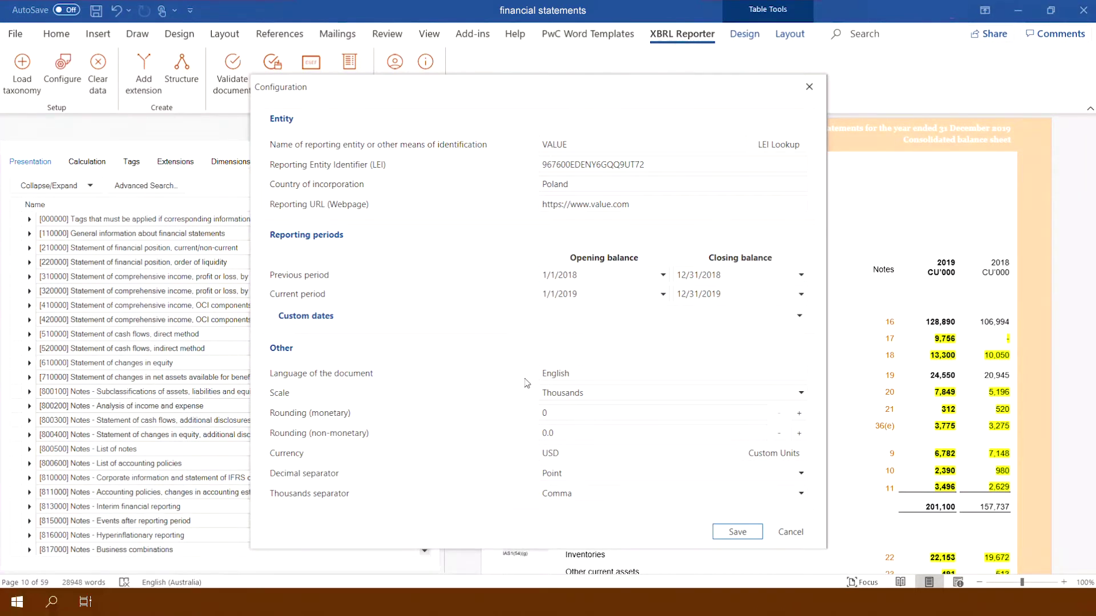
click(583, 496)
click(576, 559)
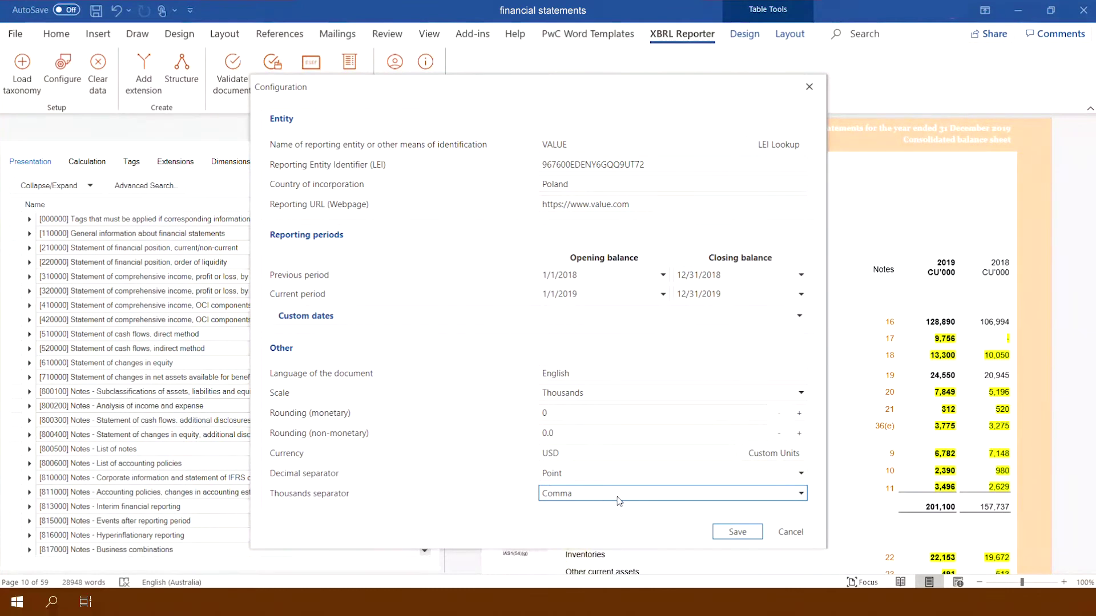
click(736, 533)
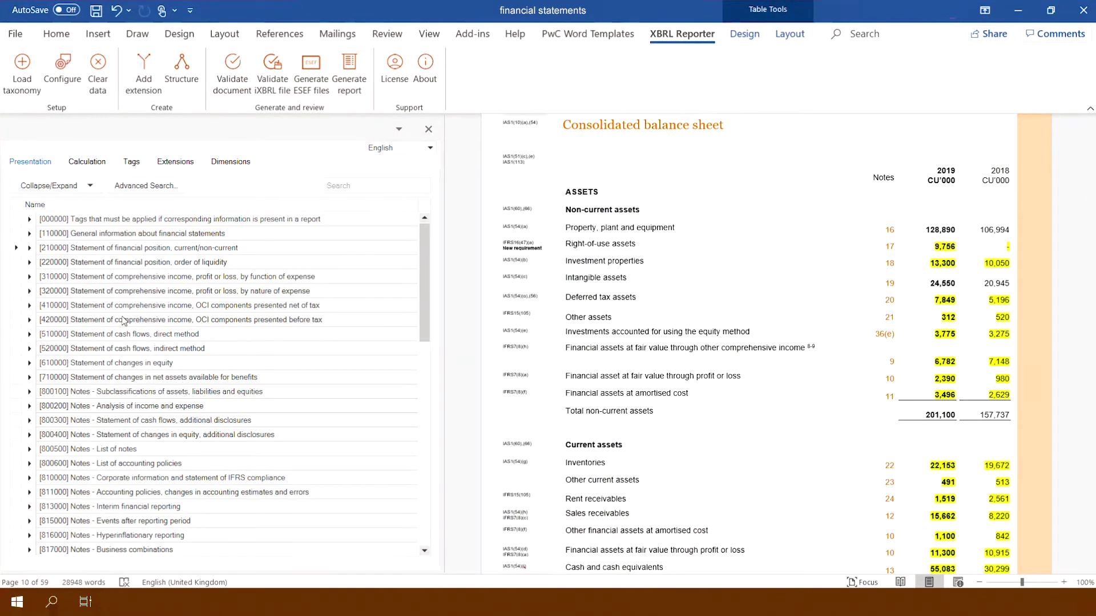
Expand the [210000] tree through Assets and Non-current assets to Property, plant and equipment
click(31, 248)
click(44, 263)
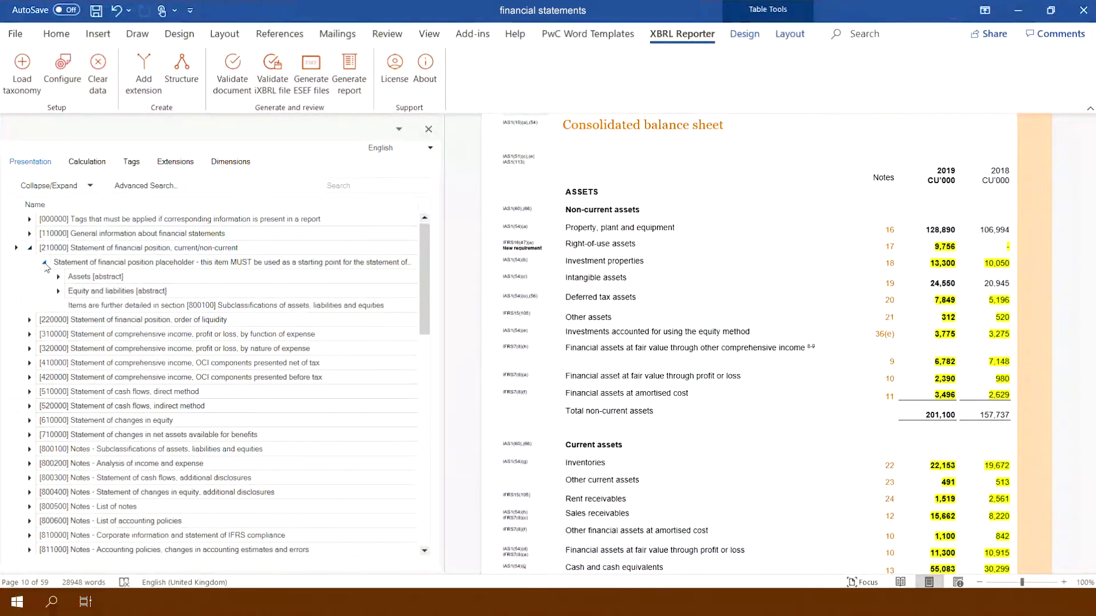
click(58, 277)
click(72, 291)
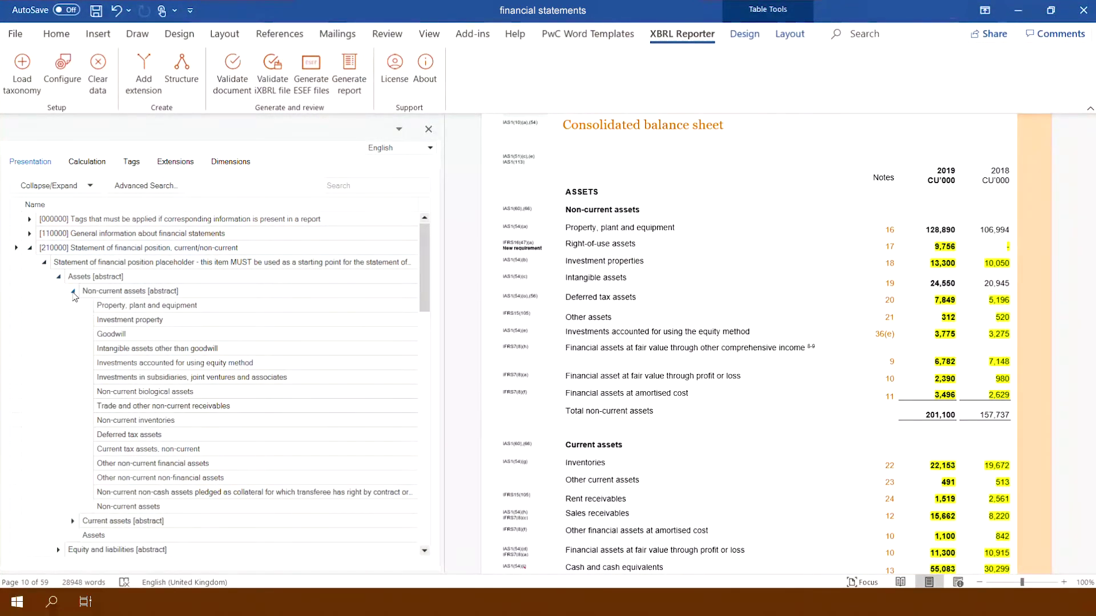
click(135, 309)
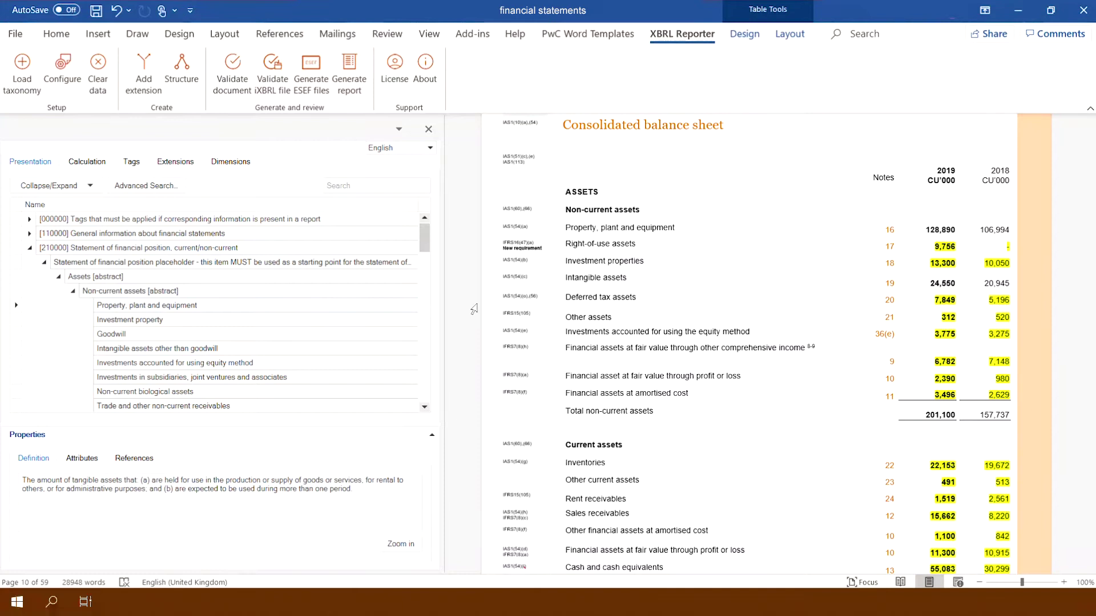
Tag 128,890 as current period and 106,994 as previous period
drag(925, 229, 955, 230)
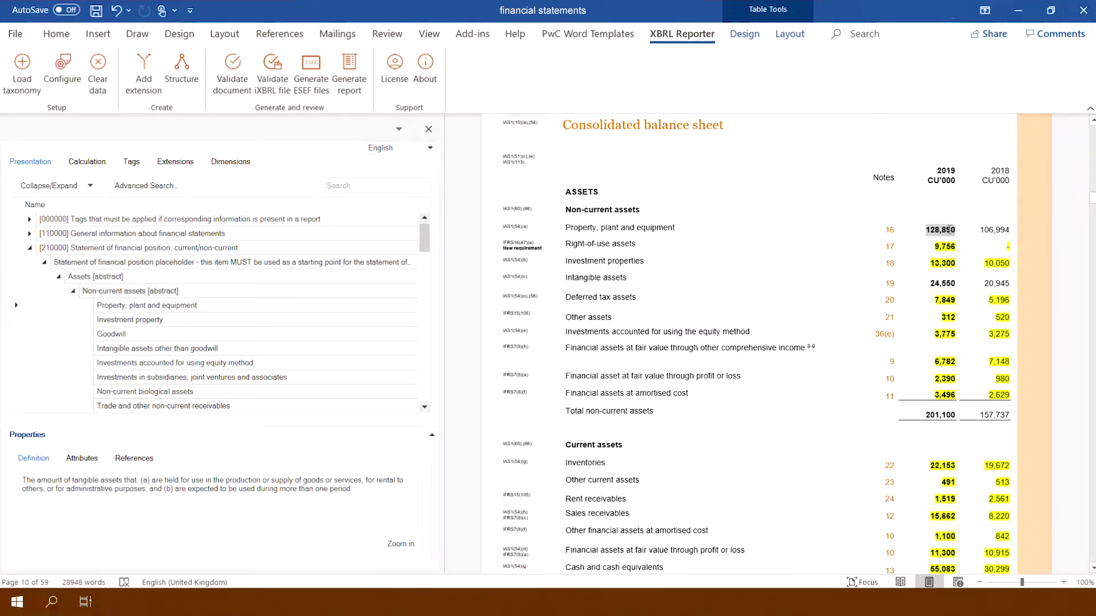
right_click(950, 231)
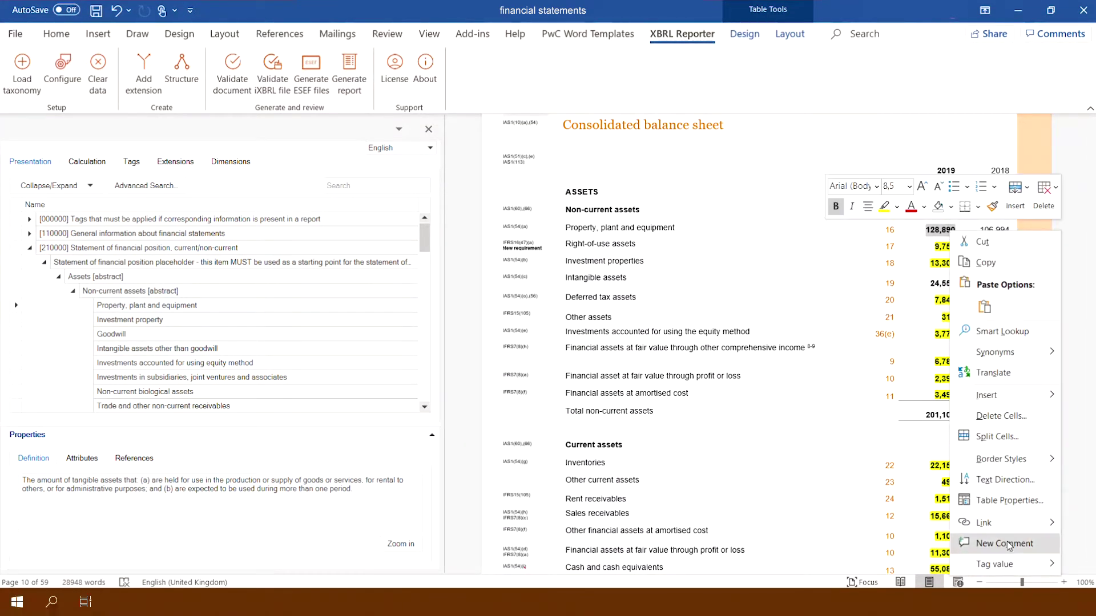
mouse_move(1012, 565)
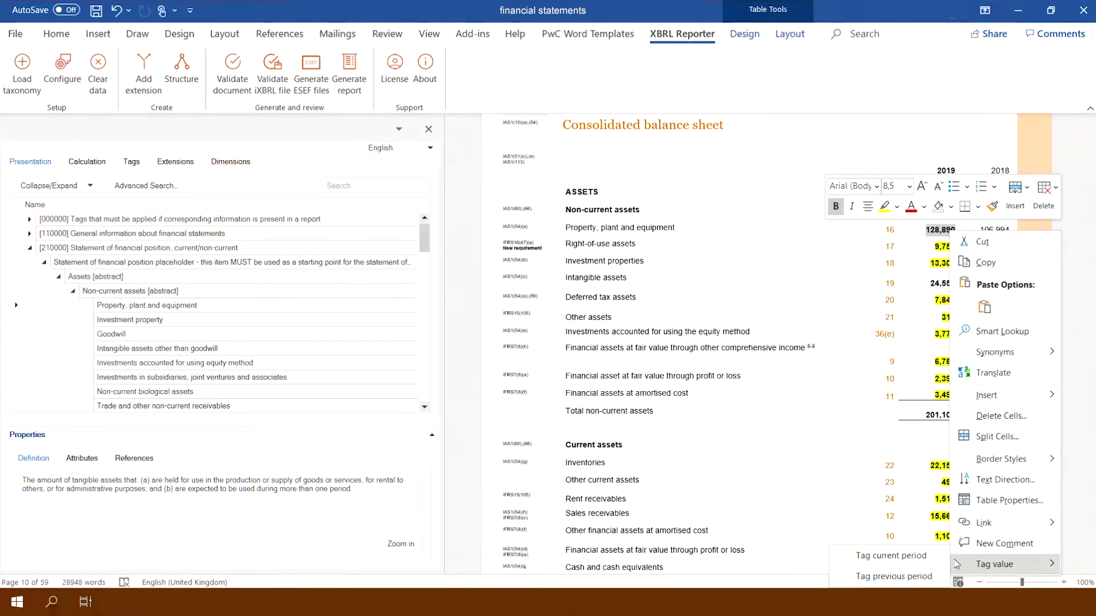
click(910, 560)
drag(977, 230, 1009, 231)
right_click(1004, 235)
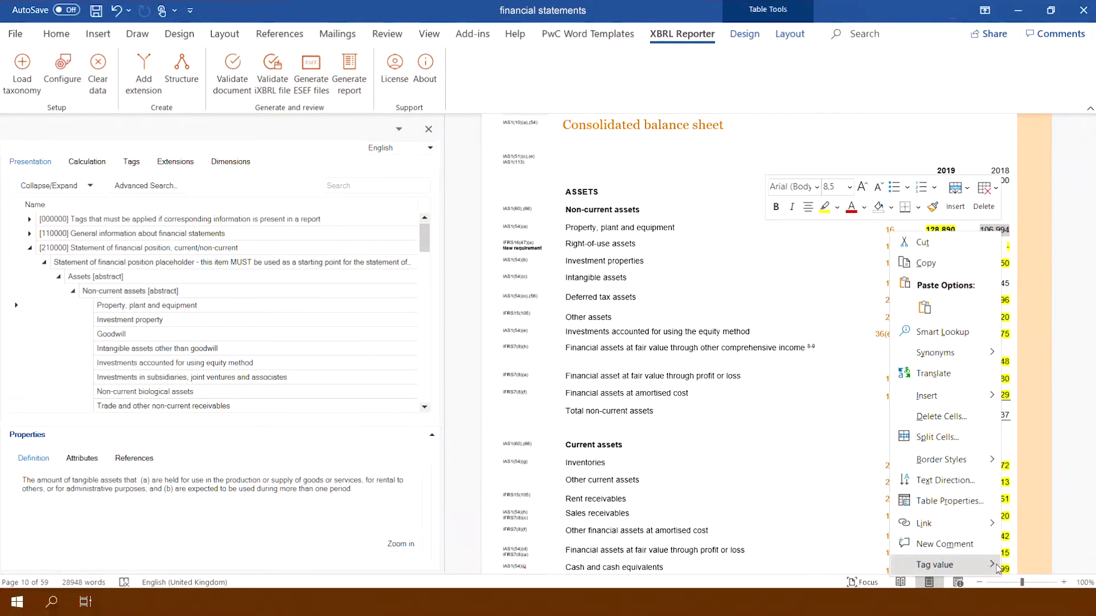
mouse_move(962, 566)
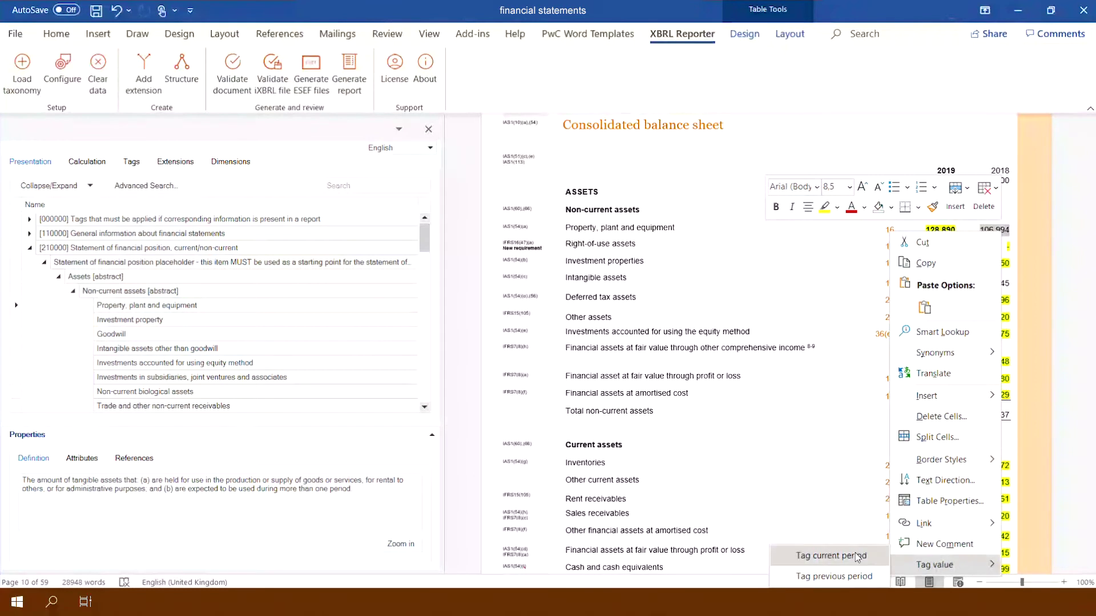
click(834, 576)
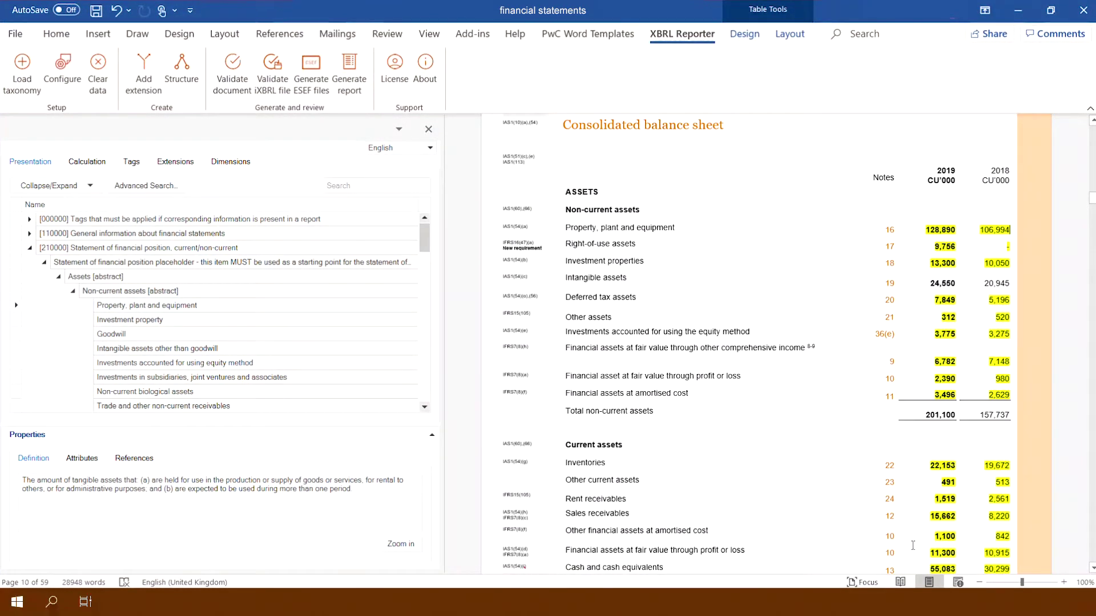
Search 'non-current assets' and tag 201,100 as current and 157,737 as previous period
click(341, 186)
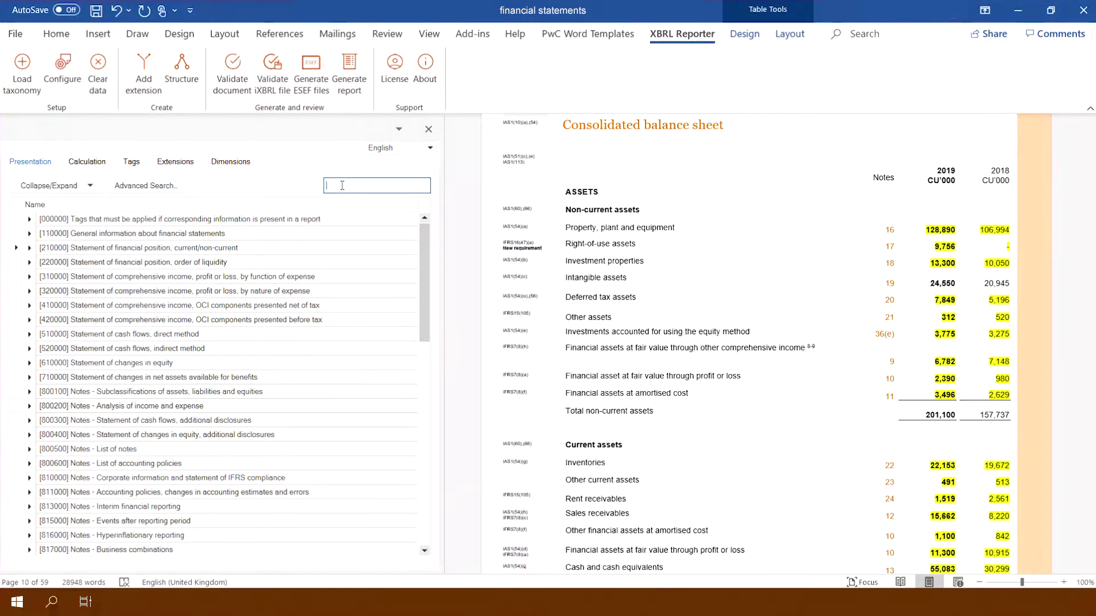
text(no)
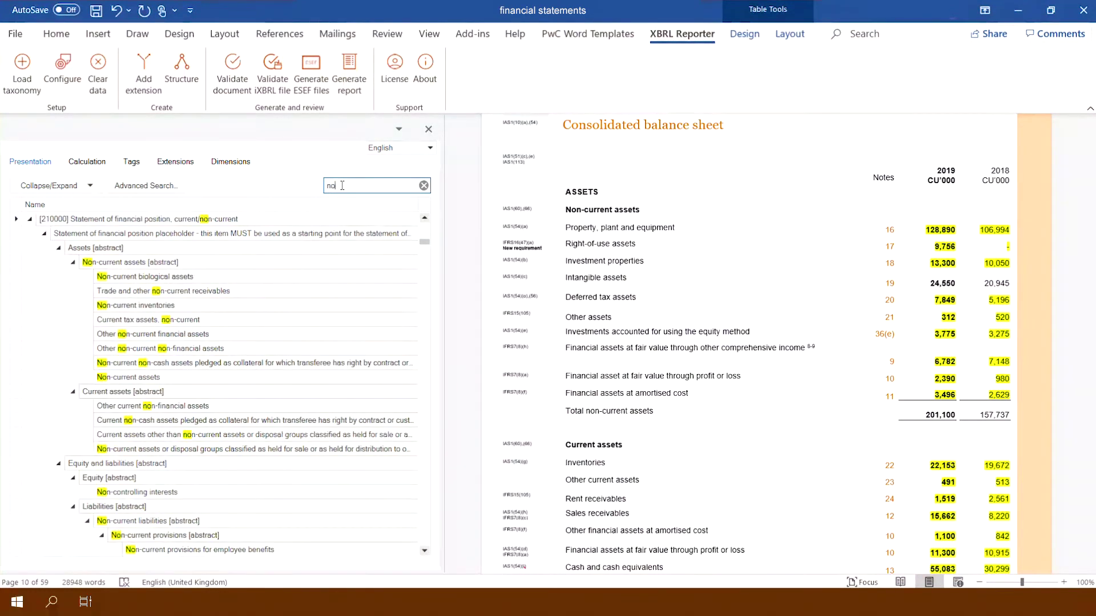
text(n-current as)
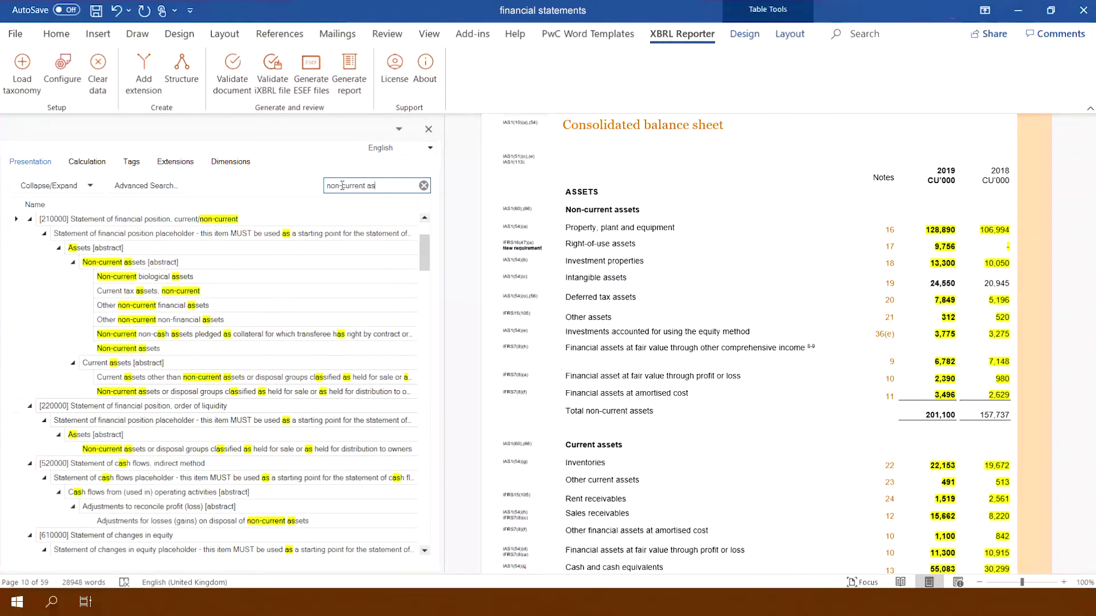
text(sets)
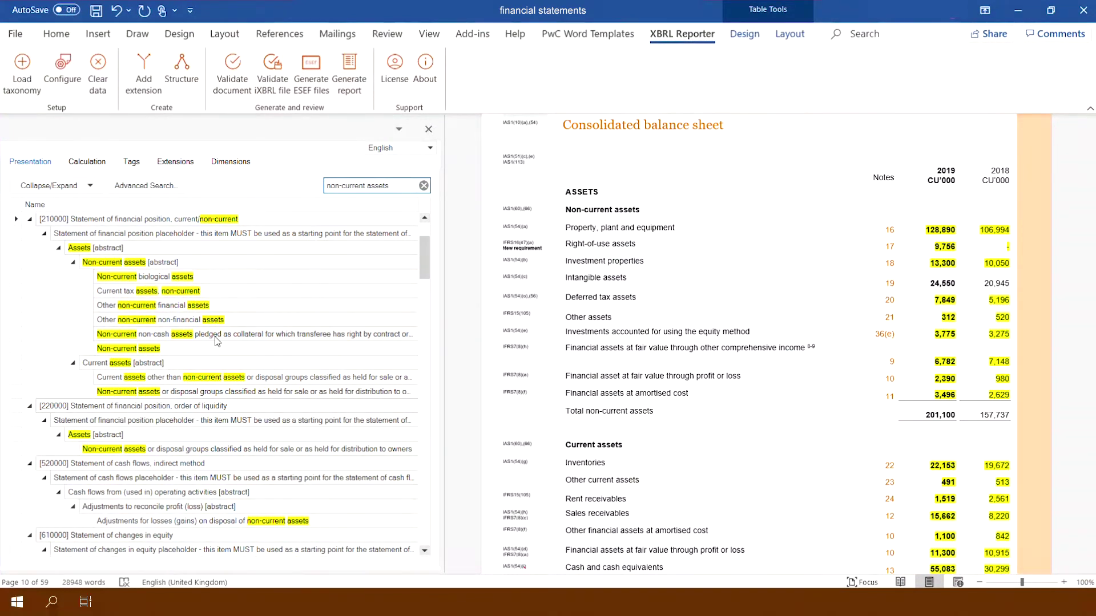
click(149, 349)
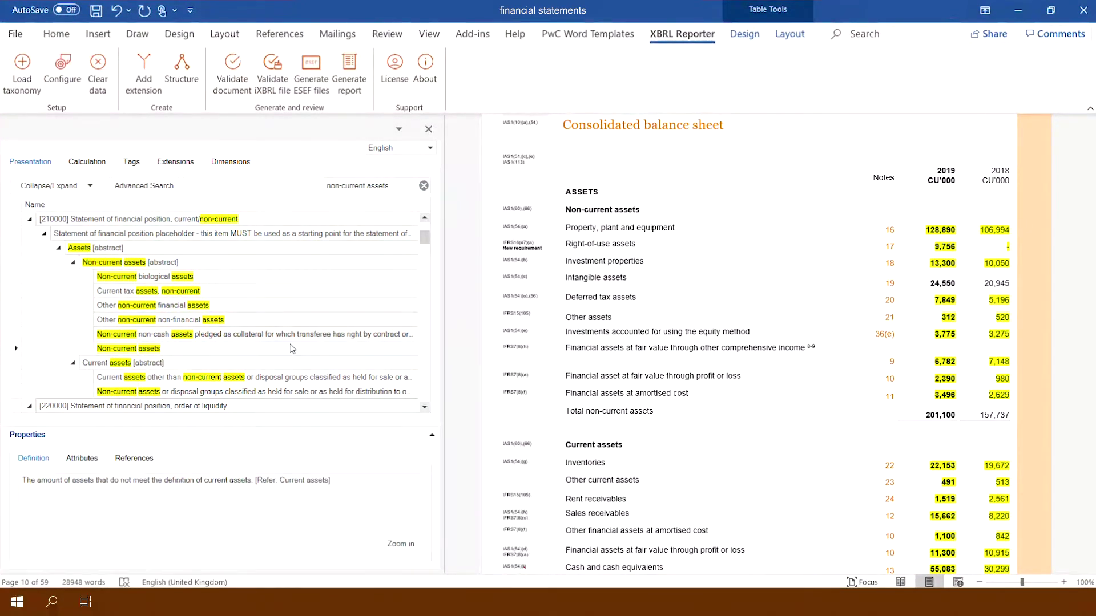
drag(921, 418, 948, 417)
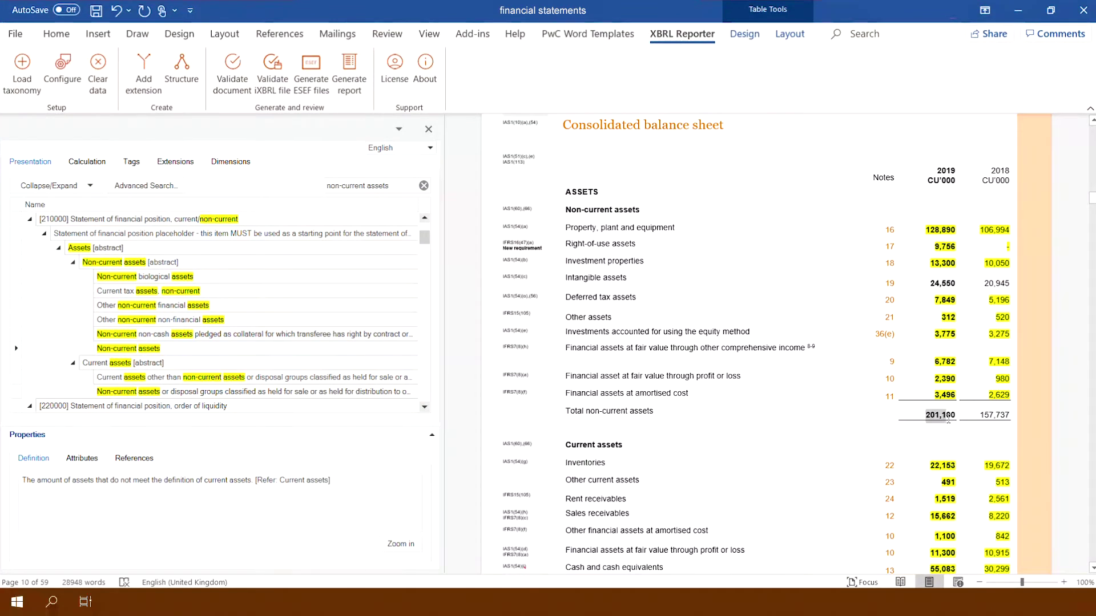
right_click(952, 417)
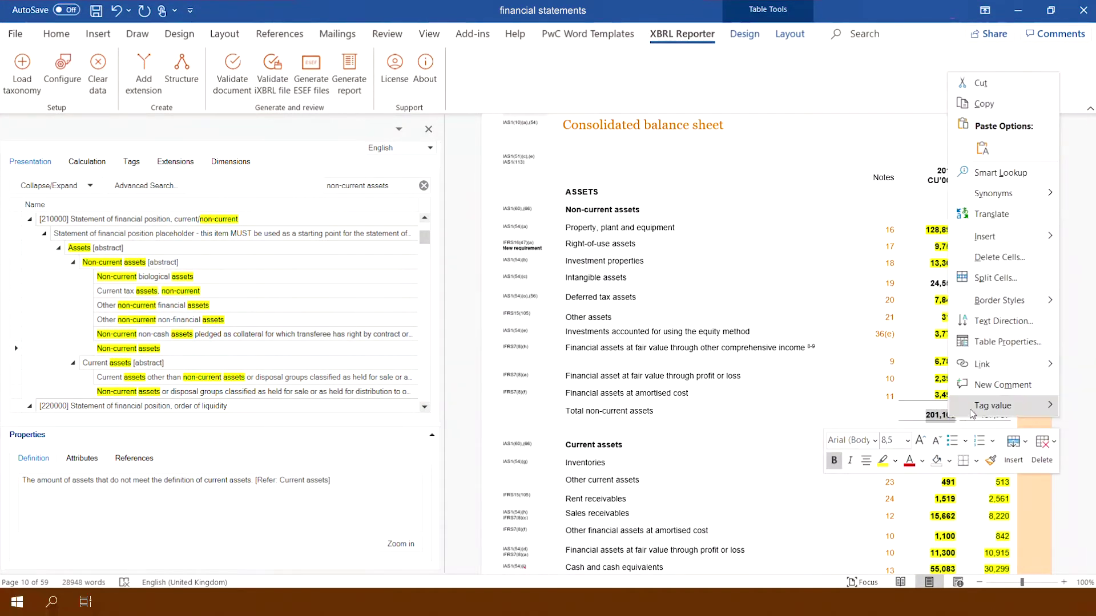
click(938, 407)
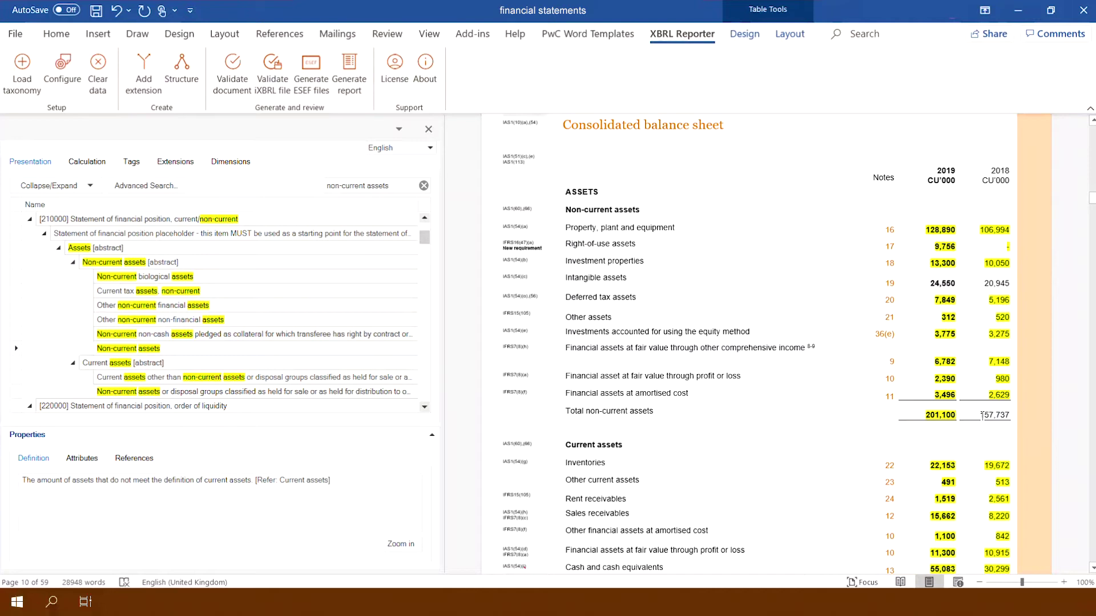
drag(982, 415, 1011, 417)
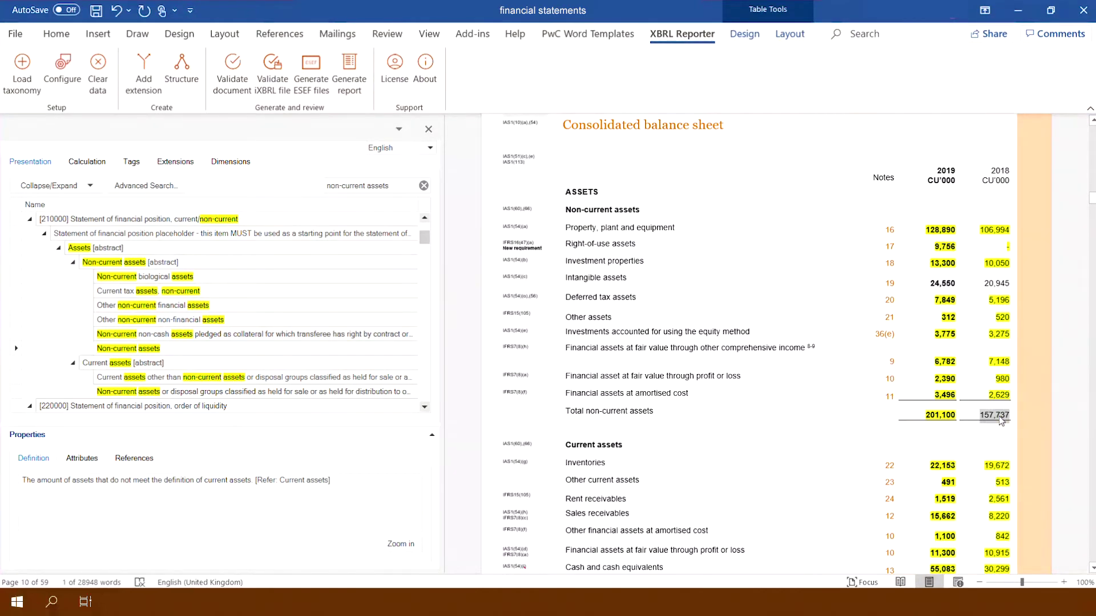
right_click(1000, 421)
mouse_move(941, 406)
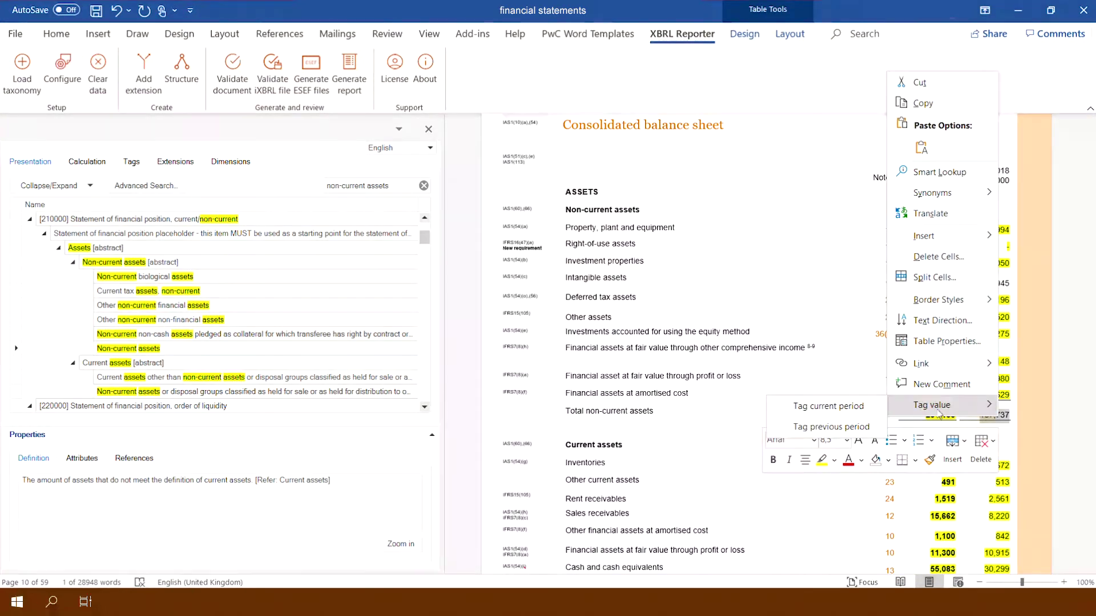
click(859, 426)
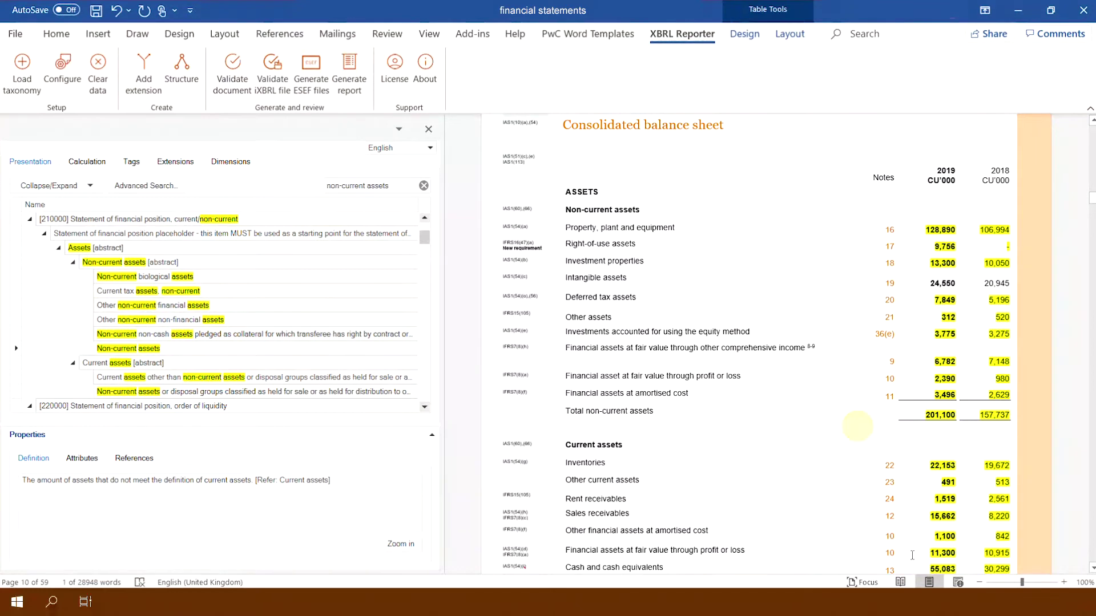
click(629, 423)
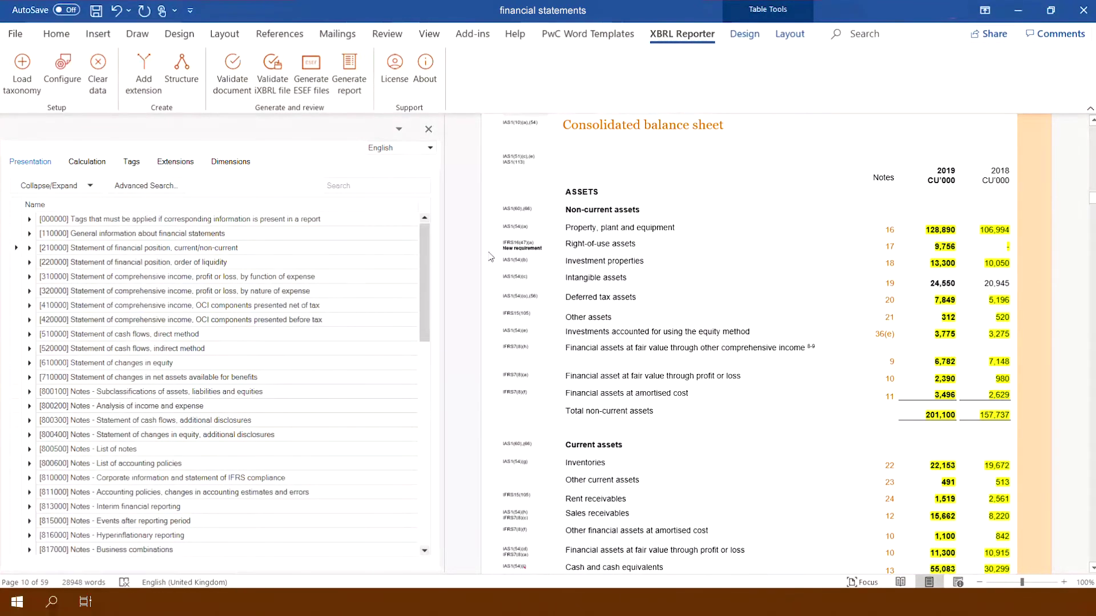
Create extension IntangibleAssetsIncludingGoodwill, anchored Wider to Intangible assets other than goodwill
click(148, 86)
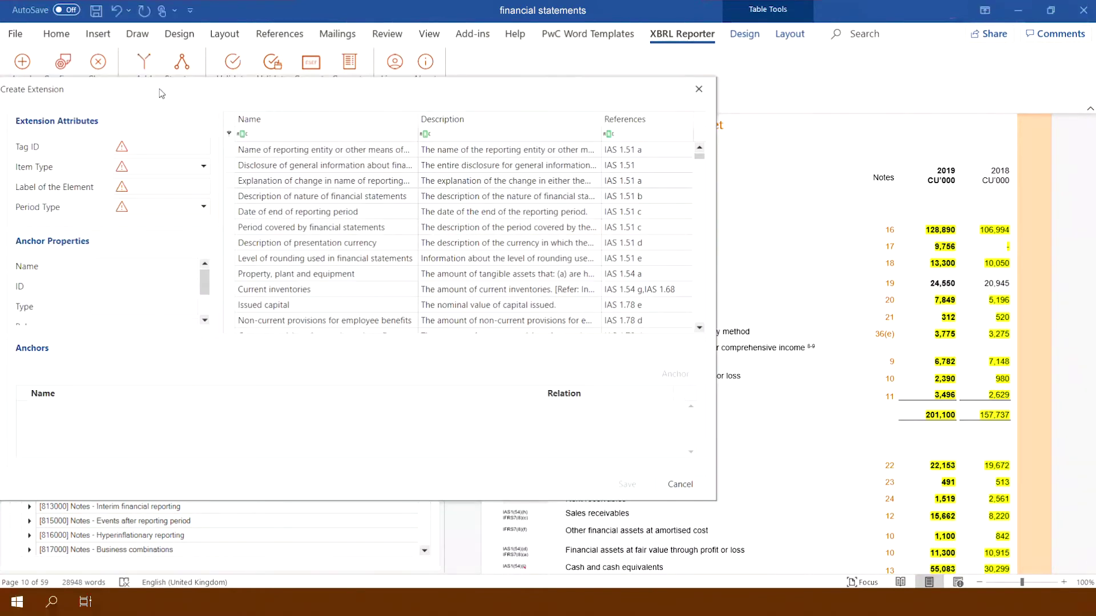
drag(162, 89, 363, 129)
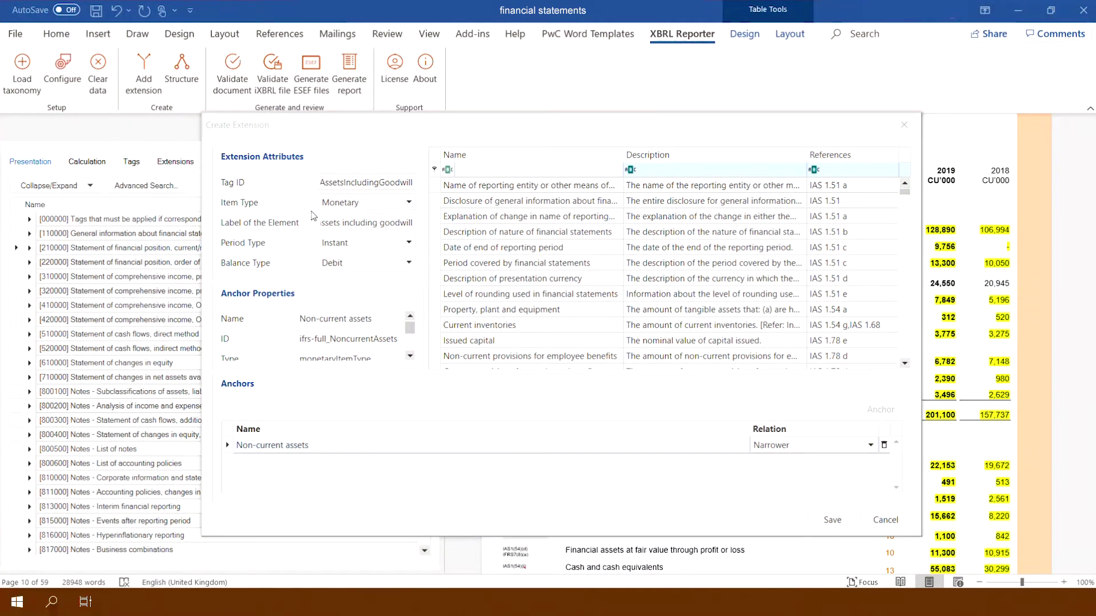
click(497, 170)
text(intangible)
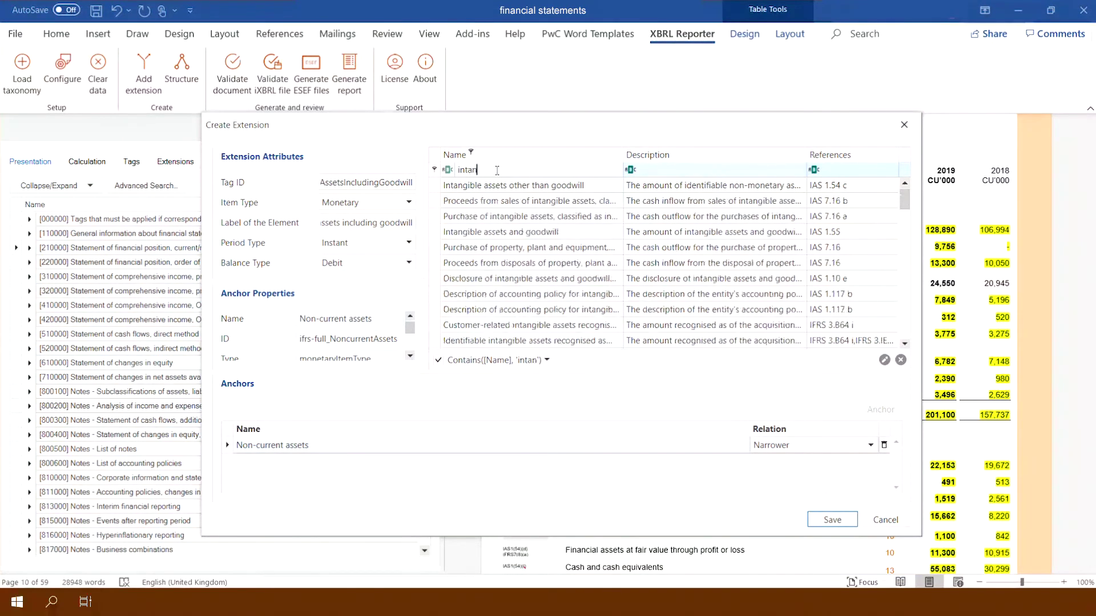
click(540, 186)
click(879, 414)
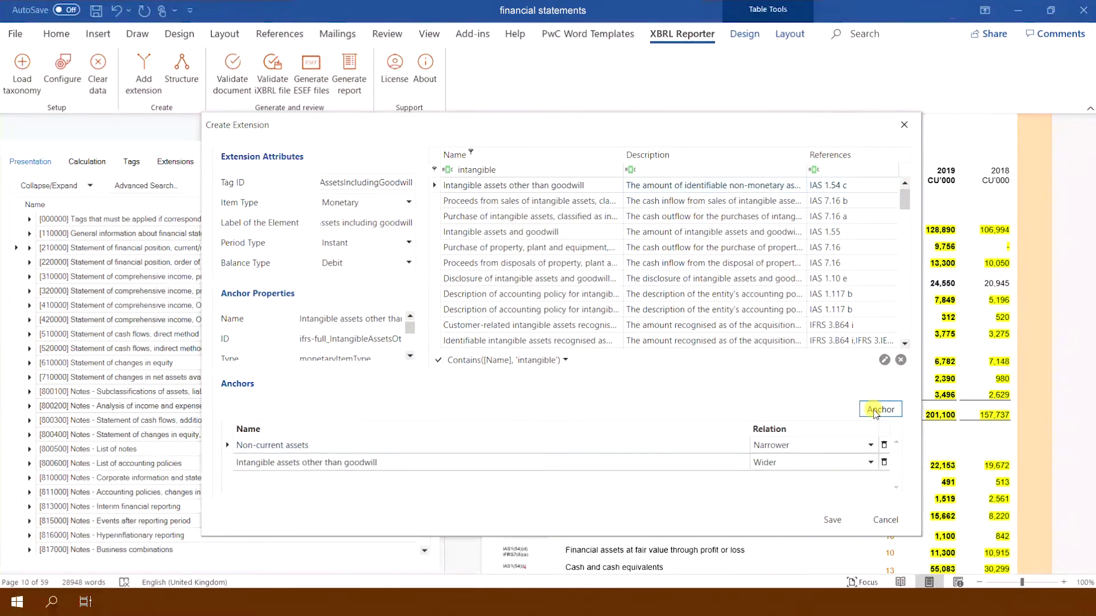
click(827, 469)
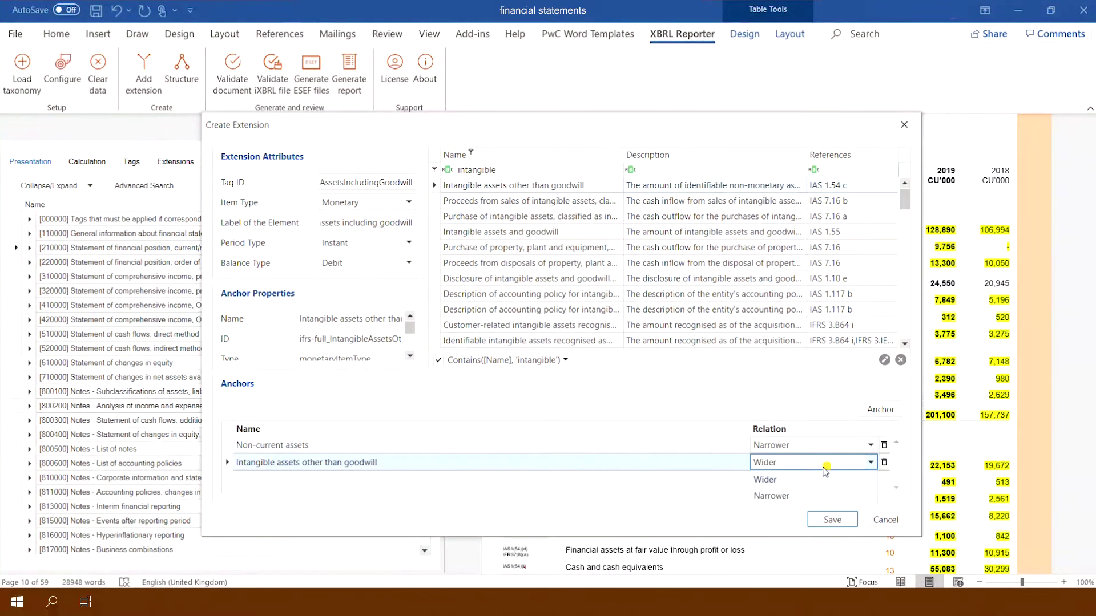
click(778, 482)
click(831, 521)
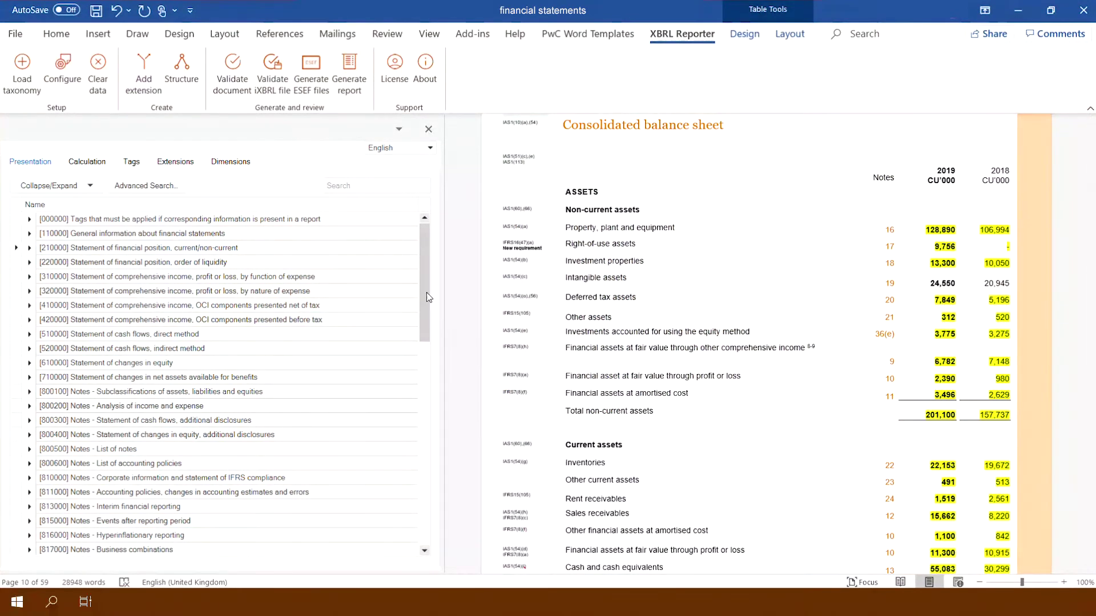
With the IntangibleAssetsIncludingGoodwill extension, tag 24,550 as current and 20,945 as previous period
click(175, 163)
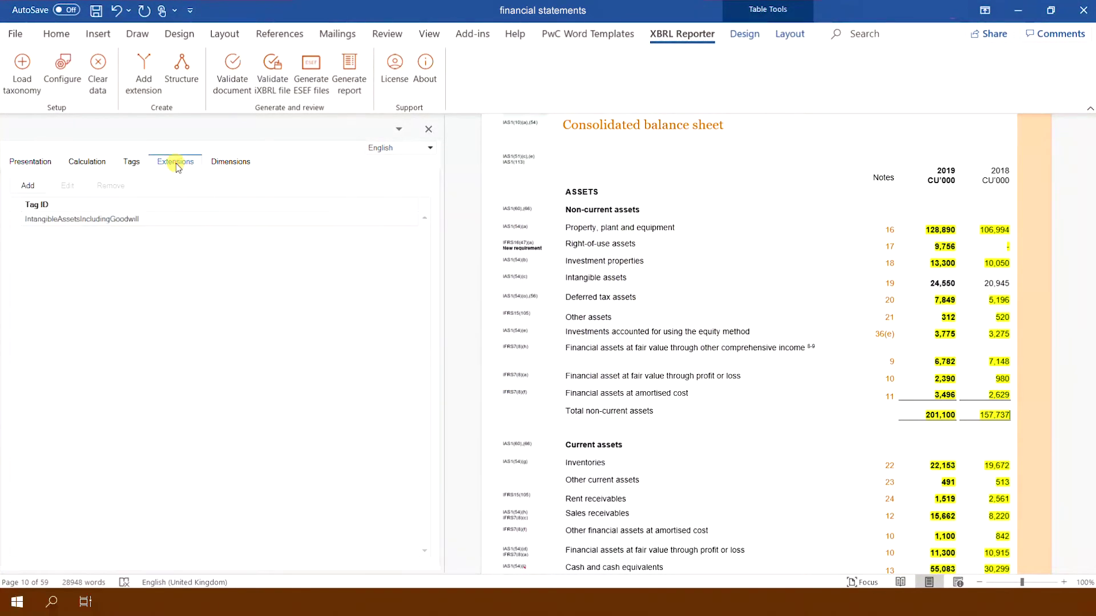
click(104, 222)
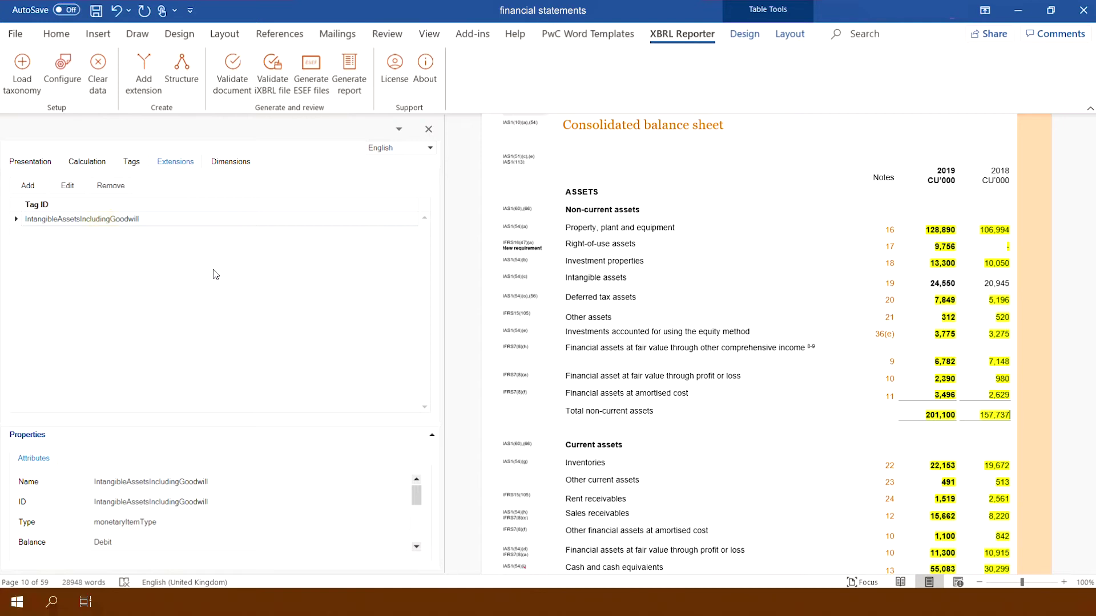
drag(931, 282, 955, 283)
right_click(947, 288)
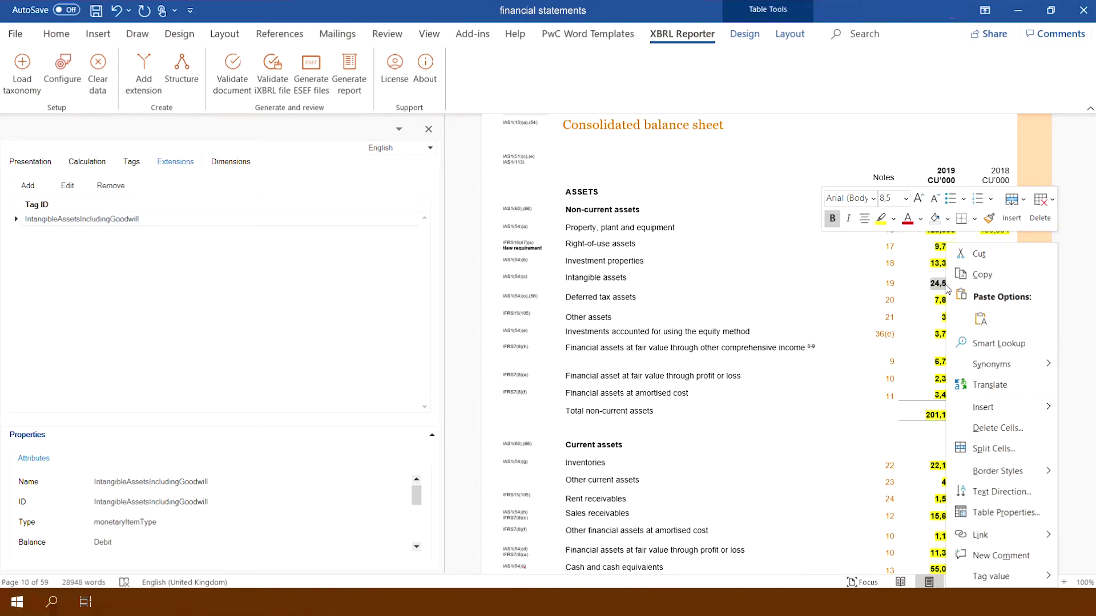
mouse_move(993, 576)
click(907, 558)
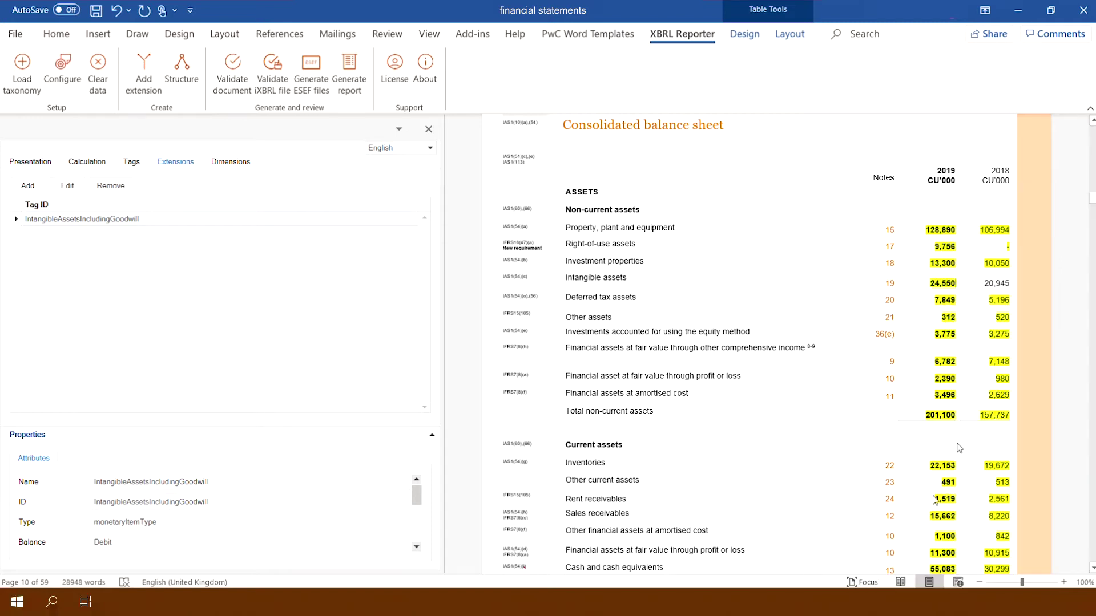
drag(1005, 285, 1002, 285)
right_click(1005, 290)
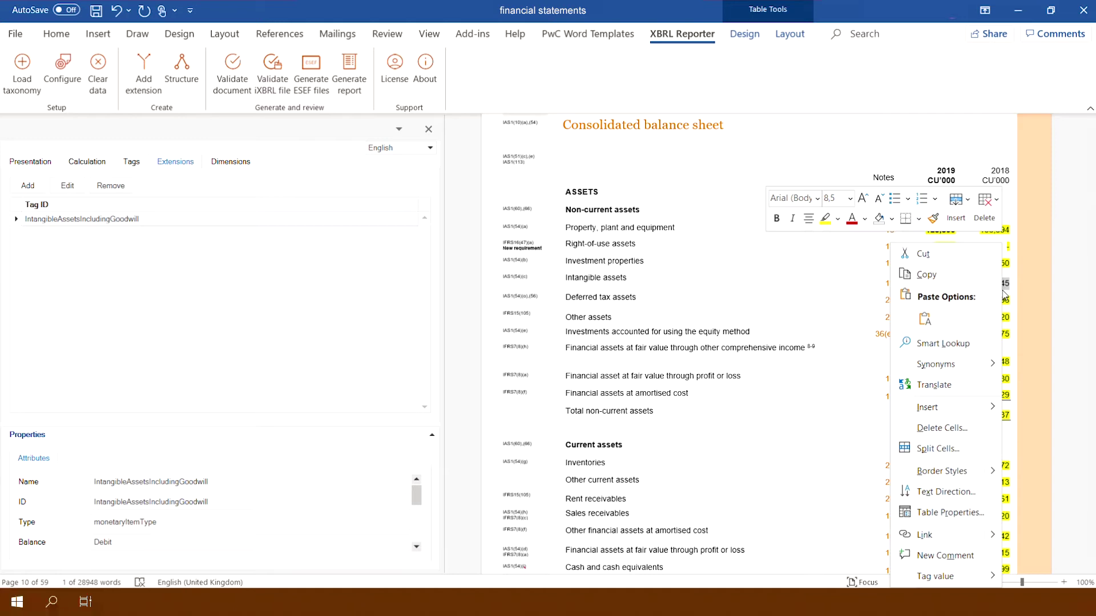
mouse_move(963, 579)
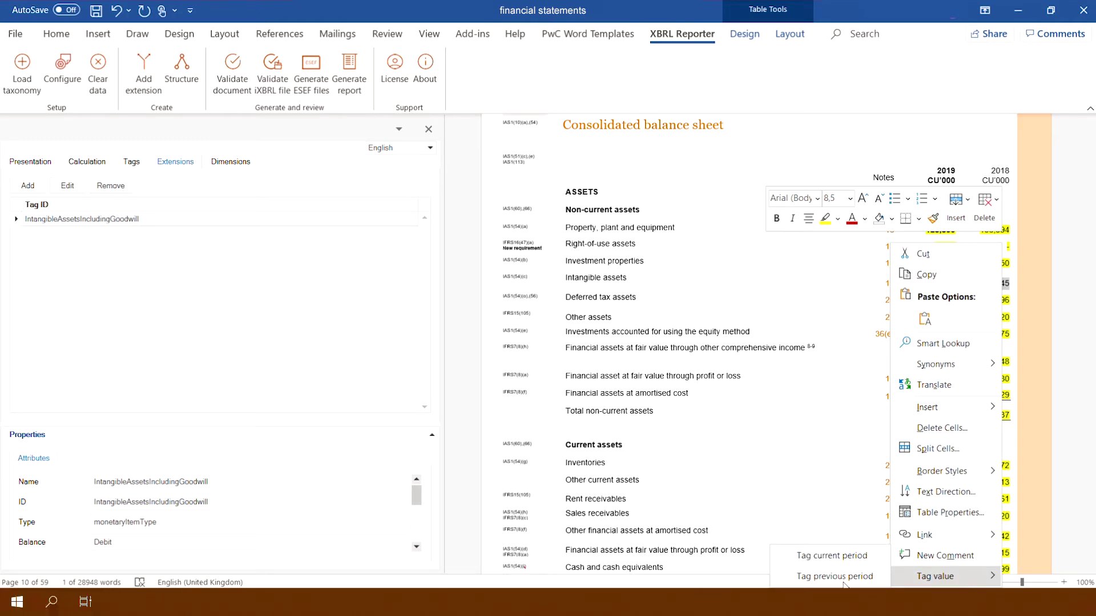
click(843, 579)
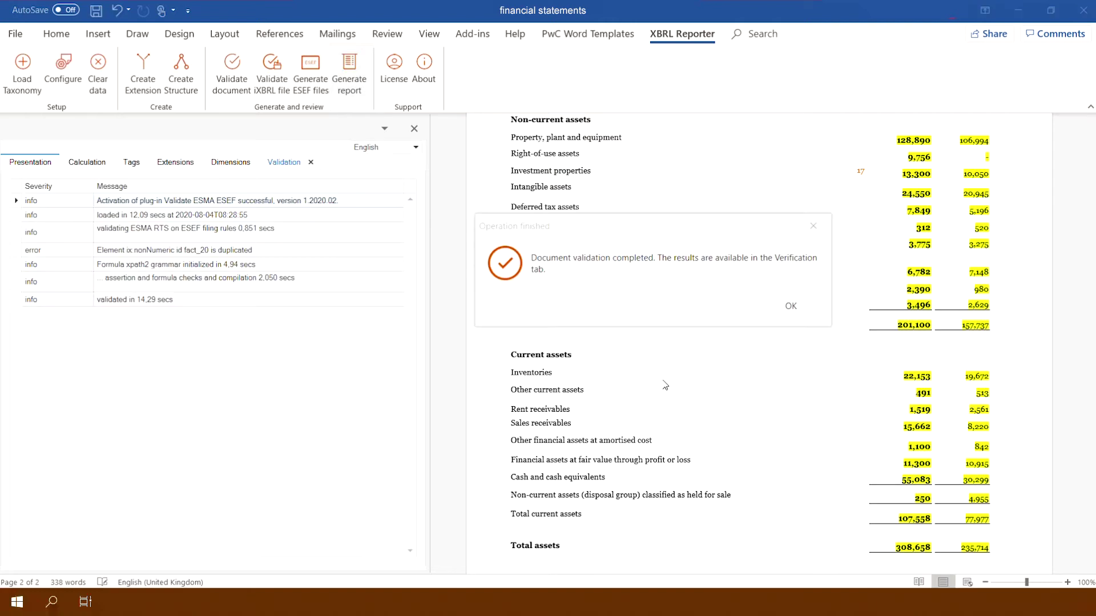
Dismiss the validation message, close the fact_20 duplicate results and return to the Presentation tree
click(791, 308)
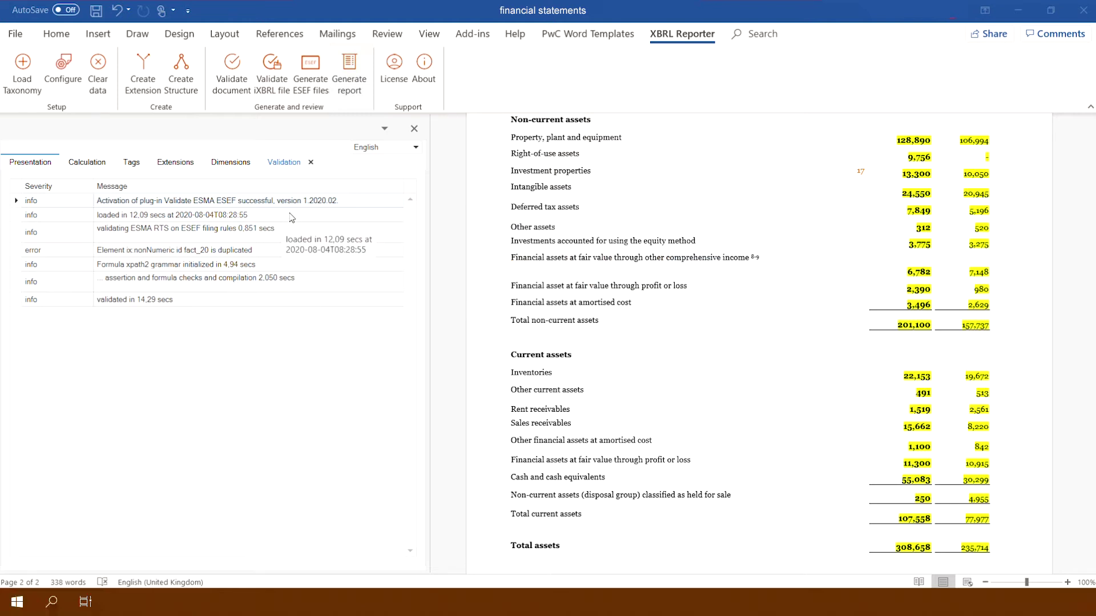
click(311, 163)
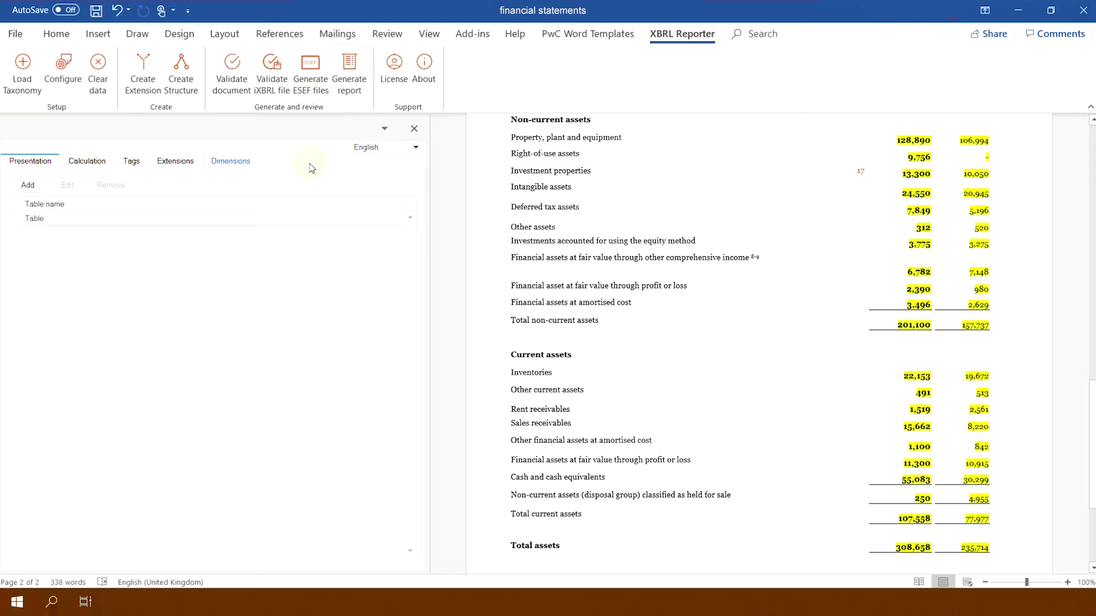
click(35, 160)
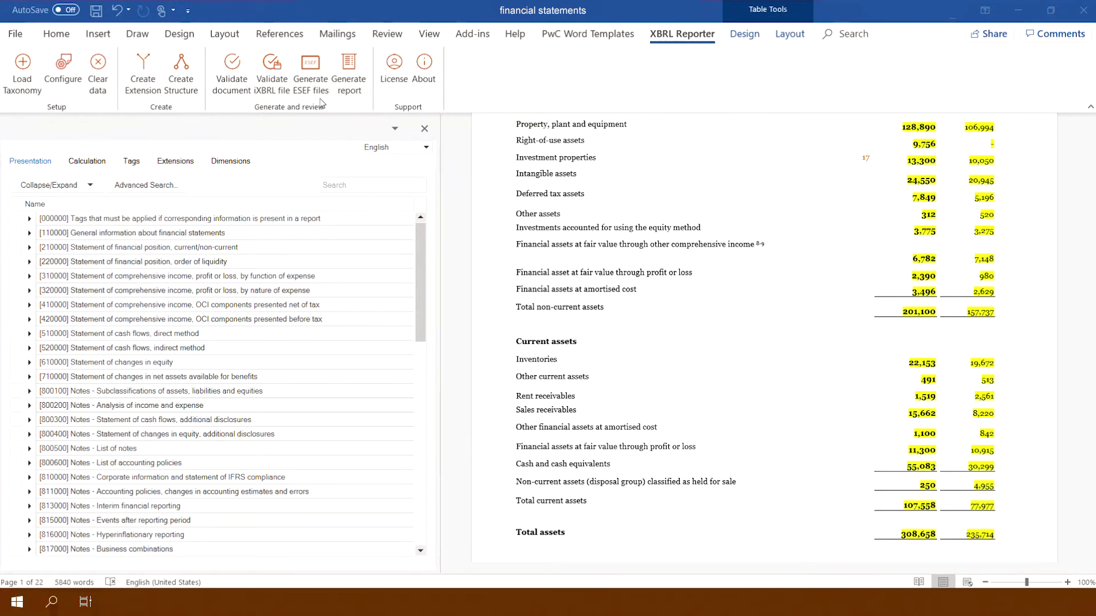
Generate the tagging report into the DEMO folder
click(348, 83)
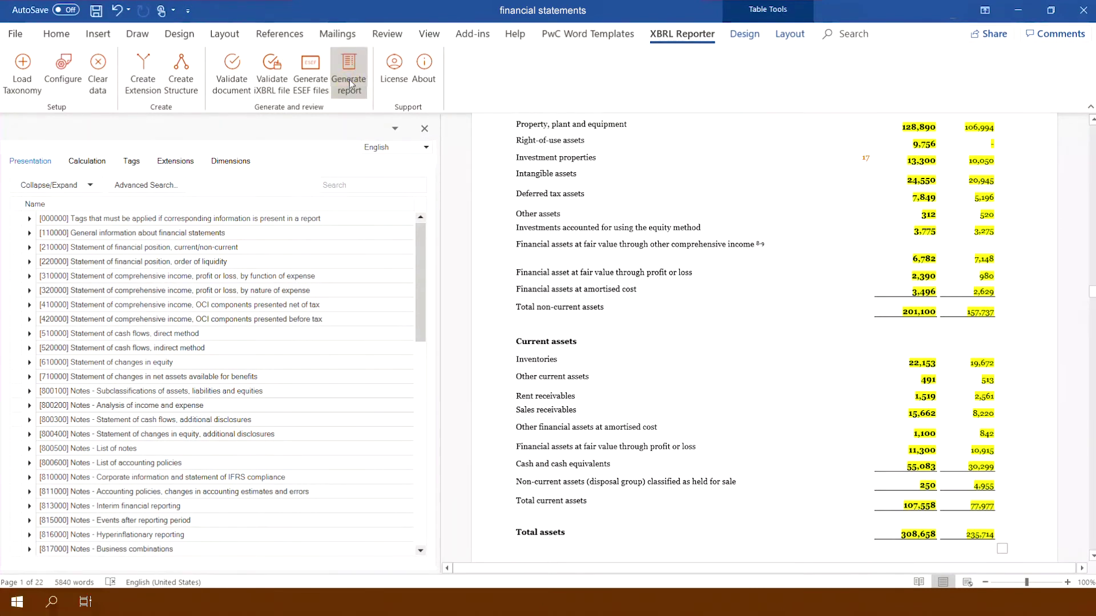
click(349, 84)
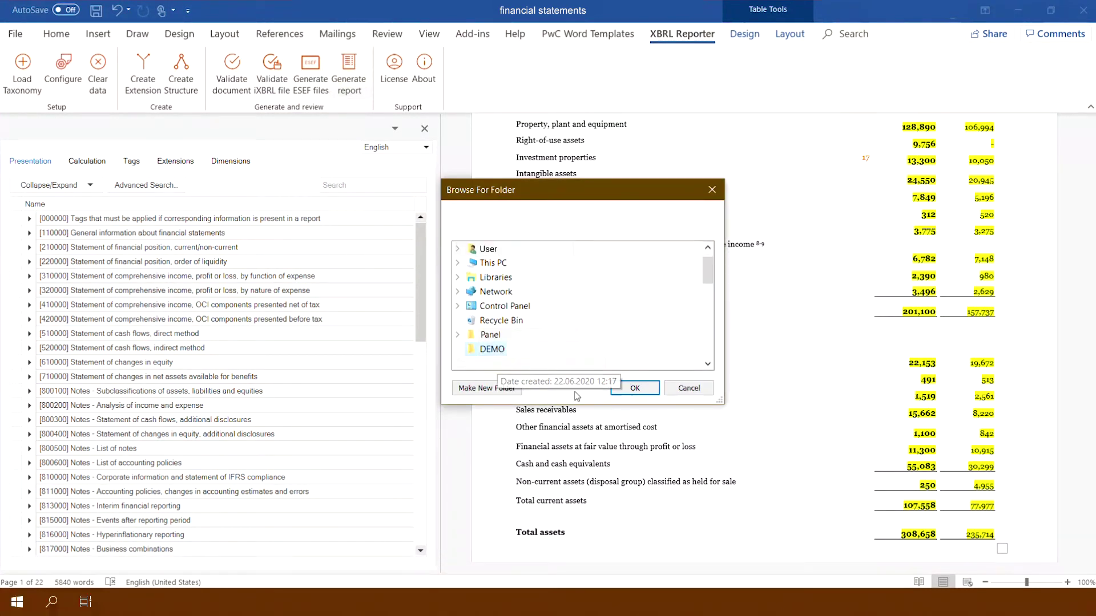
click(633, 389)
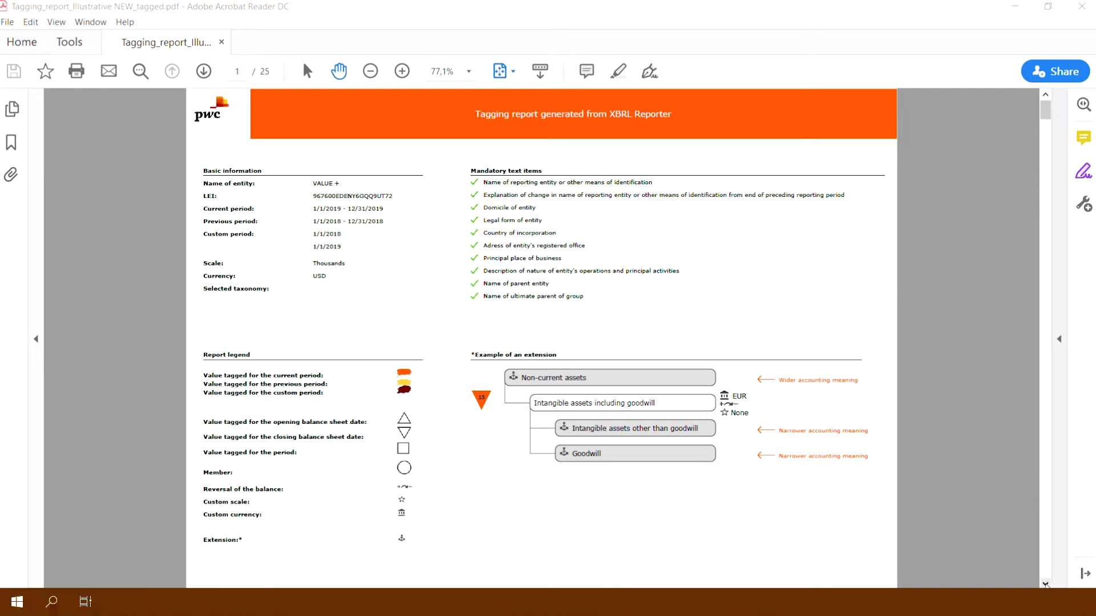
click(1046, 584)
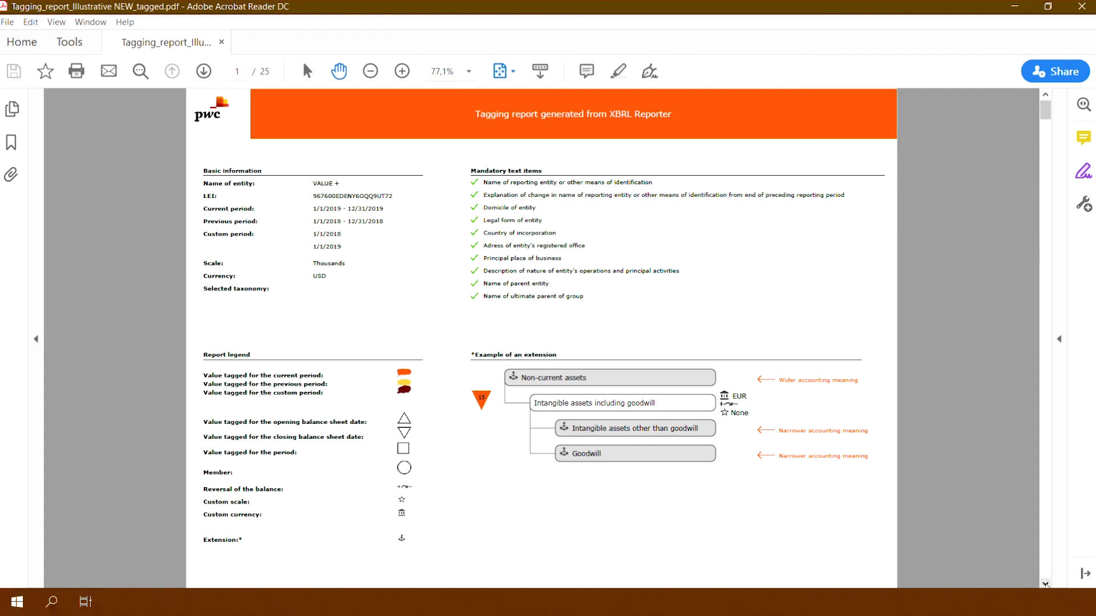
Page through the PDF report past the Table of Contents and income statements to the balance sheet
click(1045, 583)
click(1045, 583)
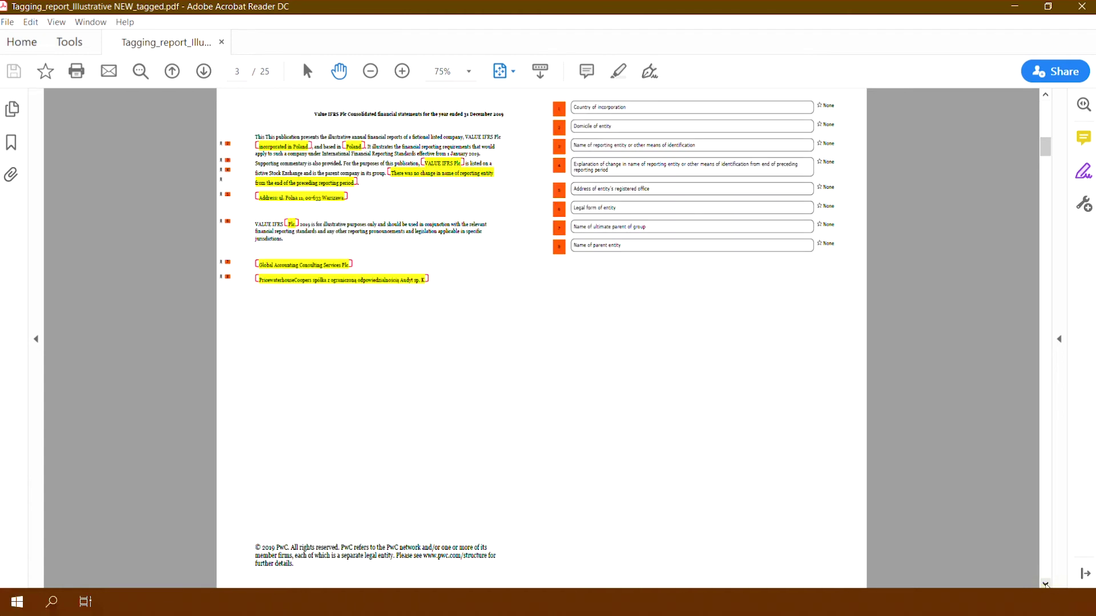
click(1045, 583)
click(1045, 583)
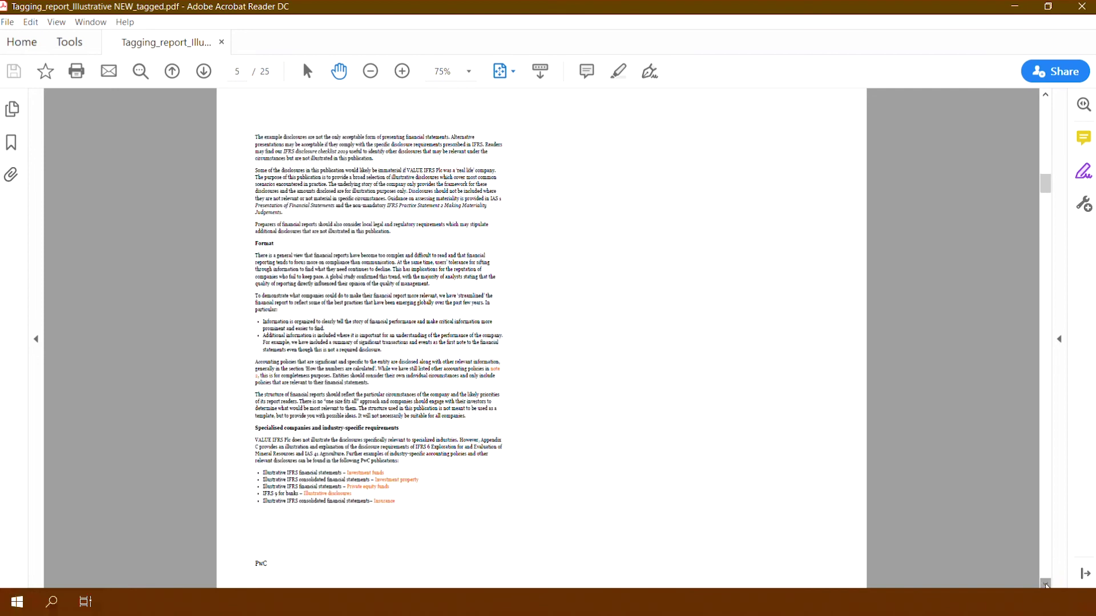
click(1045, 583)
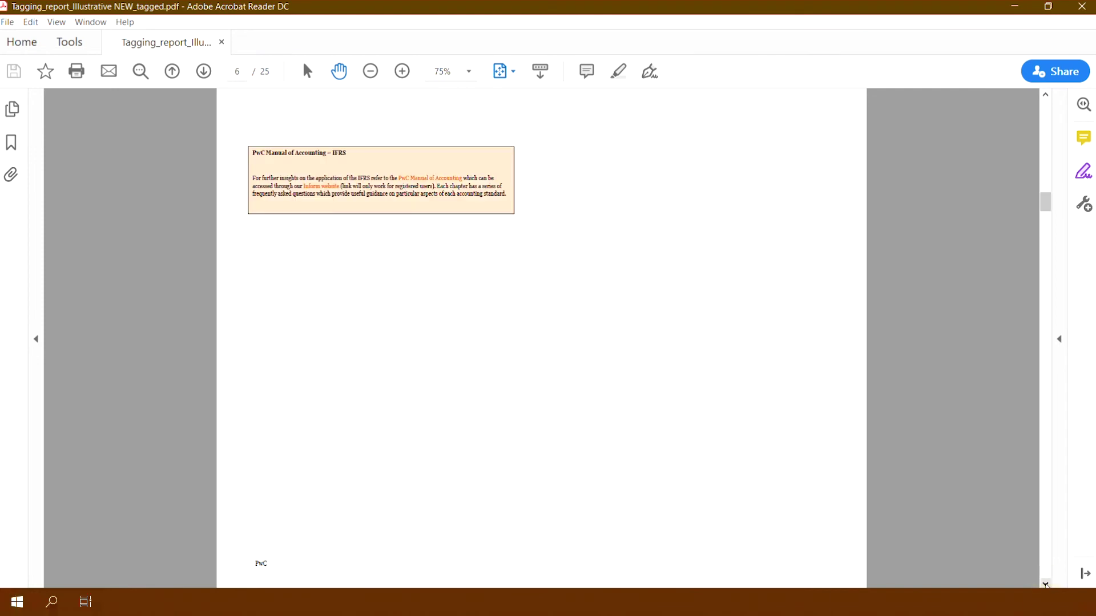
click(1045, 584)
click(1045, 583)
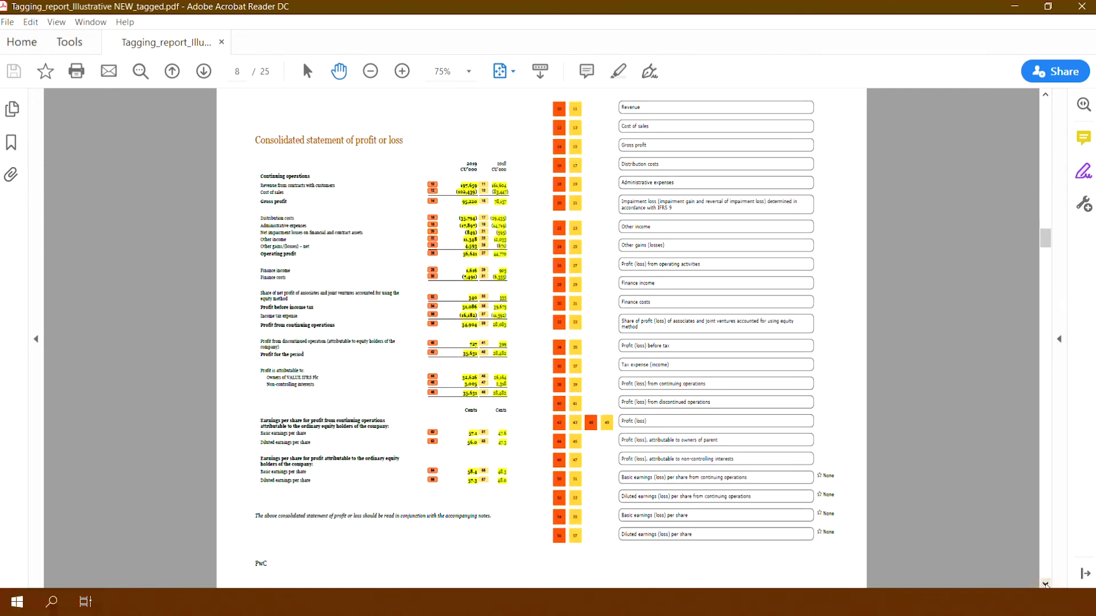
click(1045, 583)
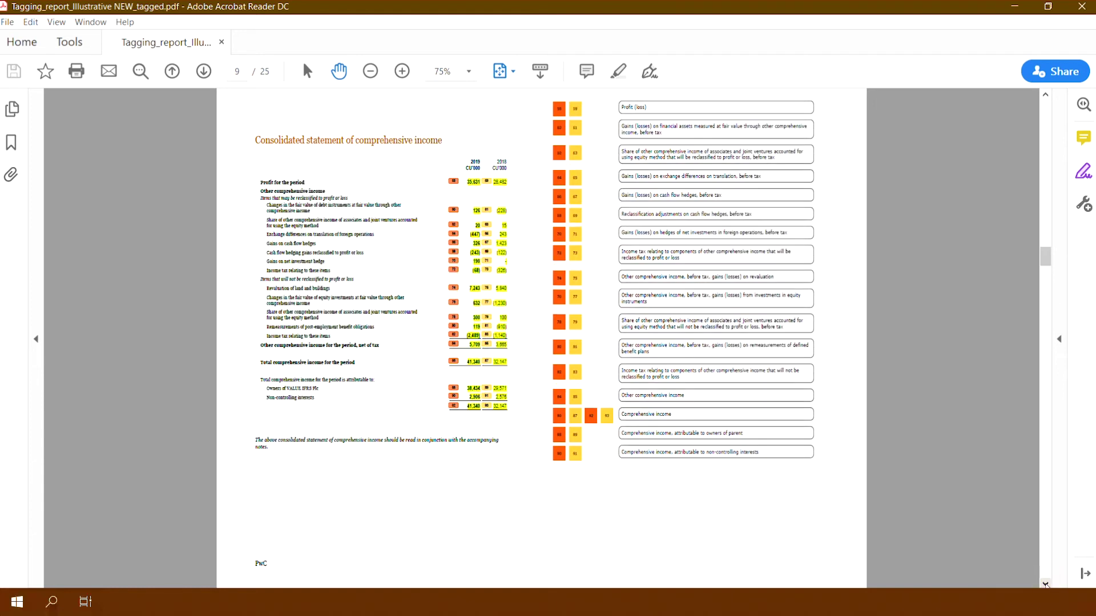
click(1044, 583)
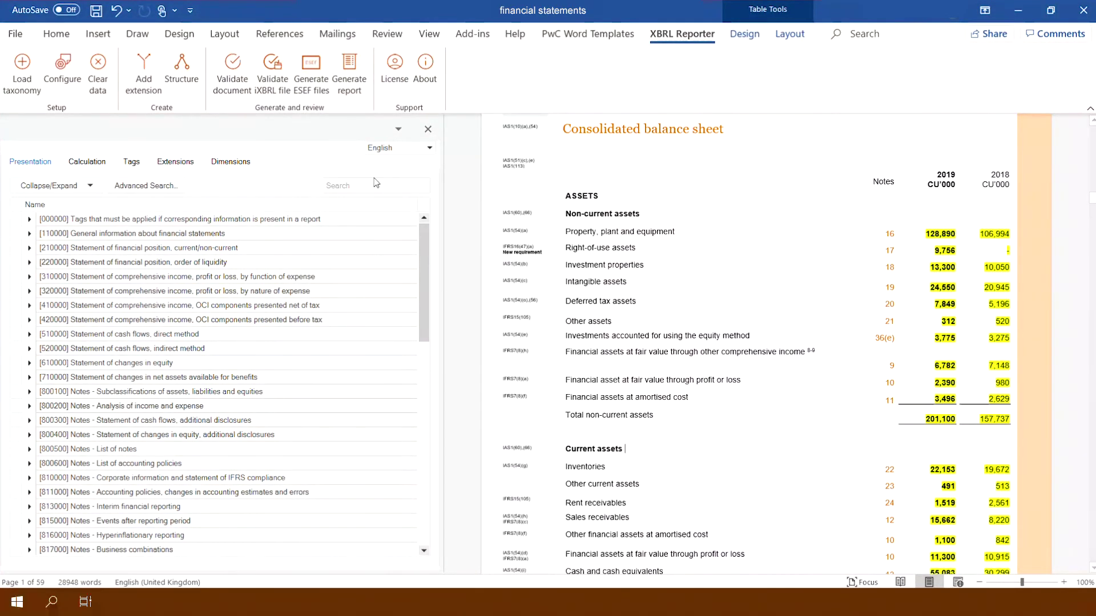
Generate the ESEF files into the XBRL documents folder and open Annual report.xhtml
click(313, 87)
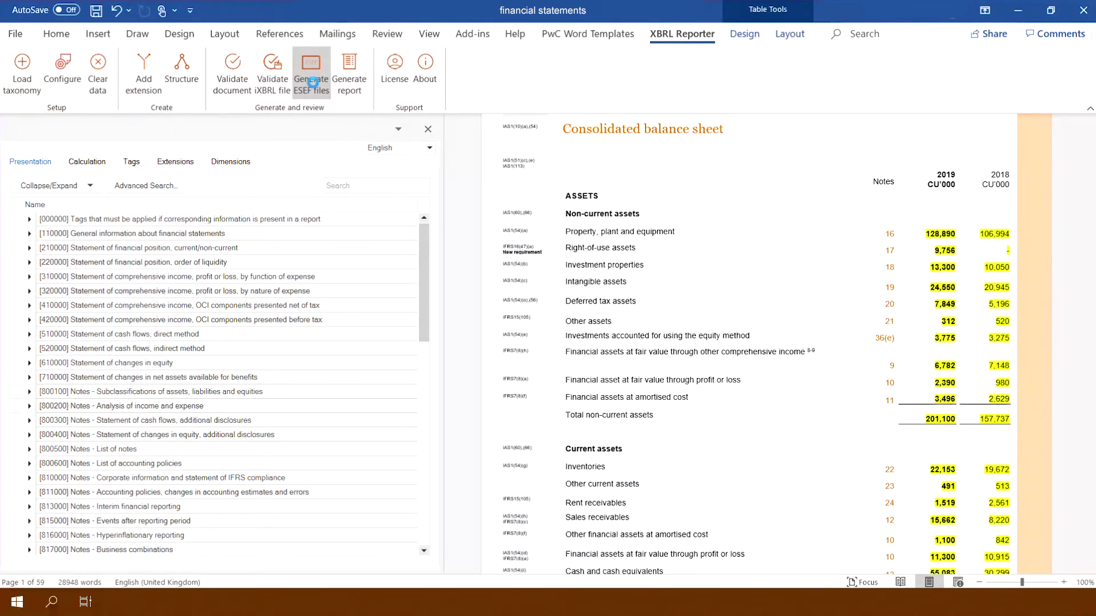
click(477, 366)
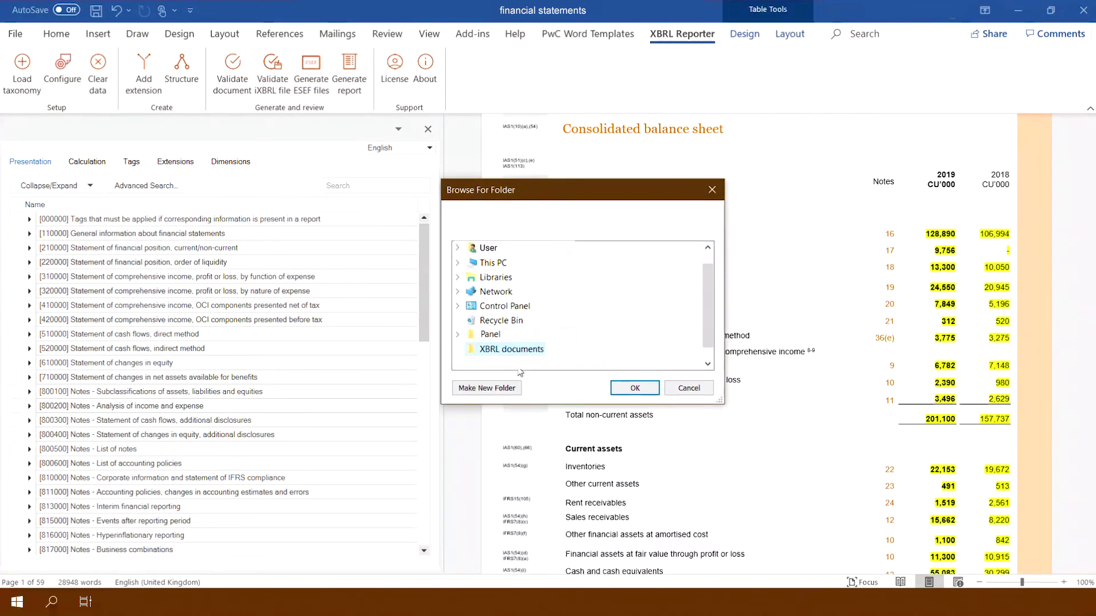
click(633, 387)
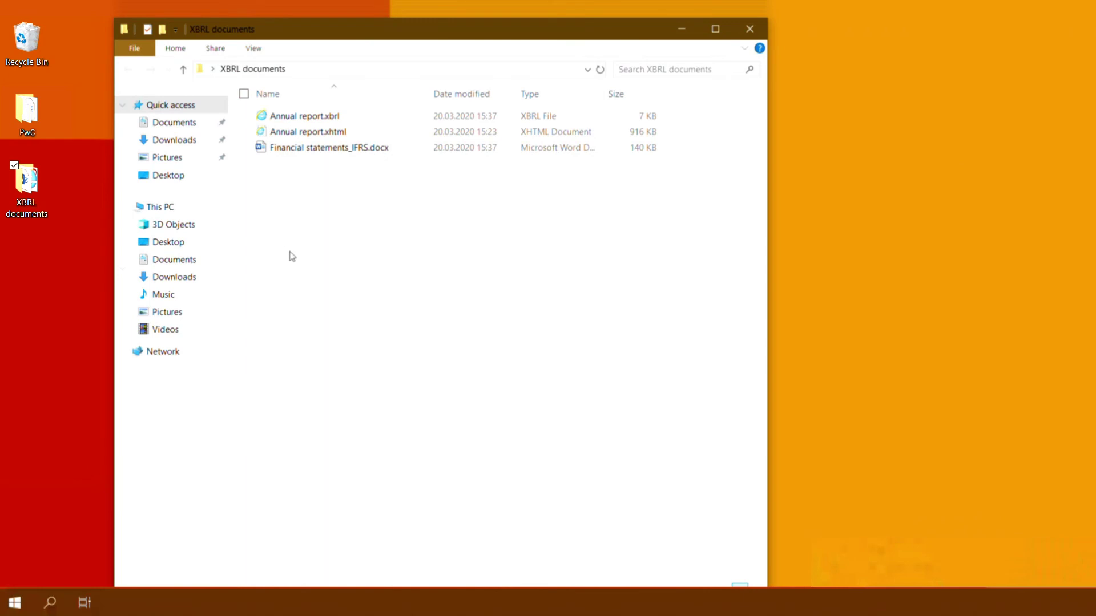
double_click(320, 134)
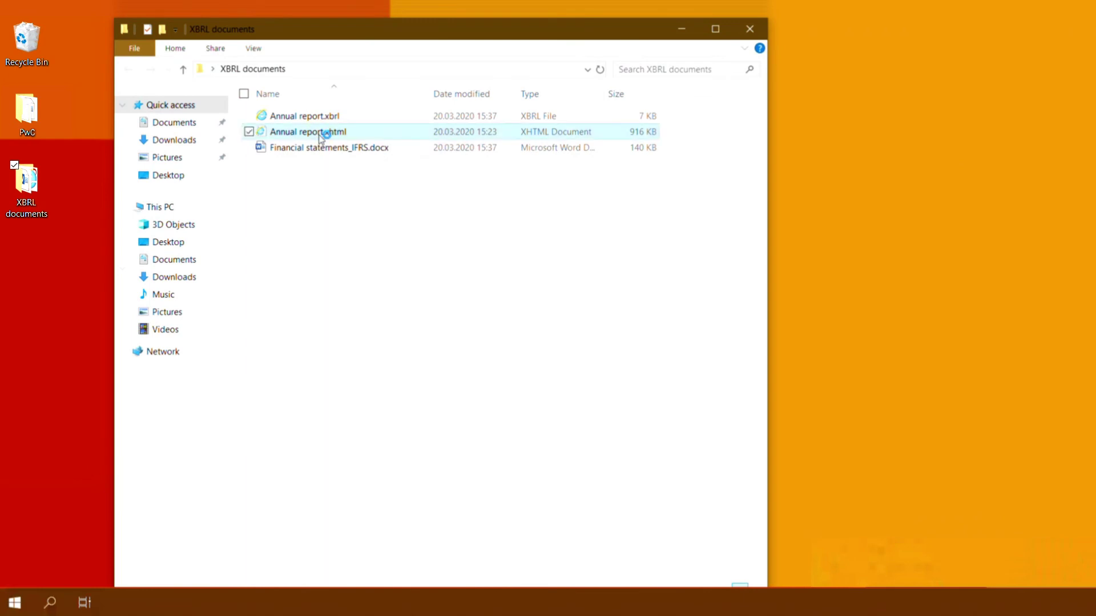
Scroll down through Annual report.xhtml in Internet Explorer, then return to the Word financial statements
scroll(289, 296, down, 10)
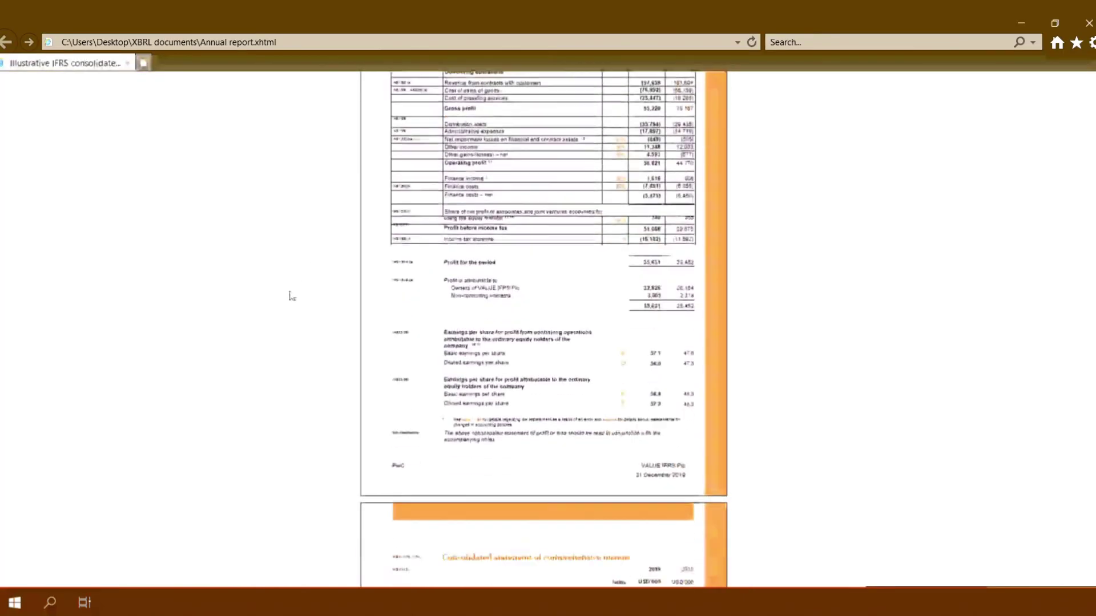
scroll(289, 296, down, 15)
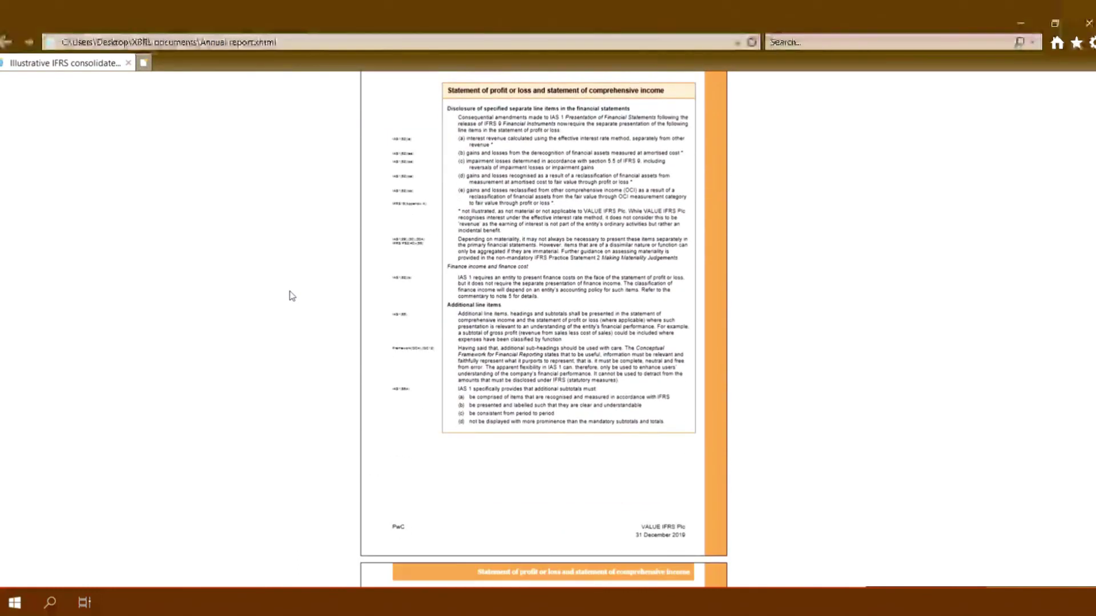
scroll(289, 296, down, 8)
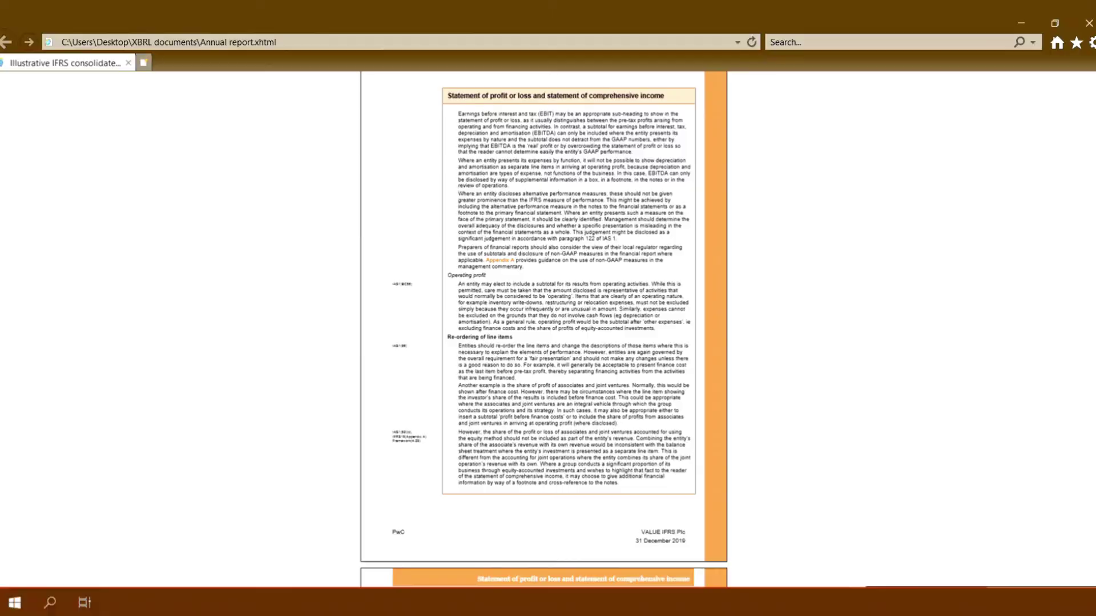
key(alt+Tab)
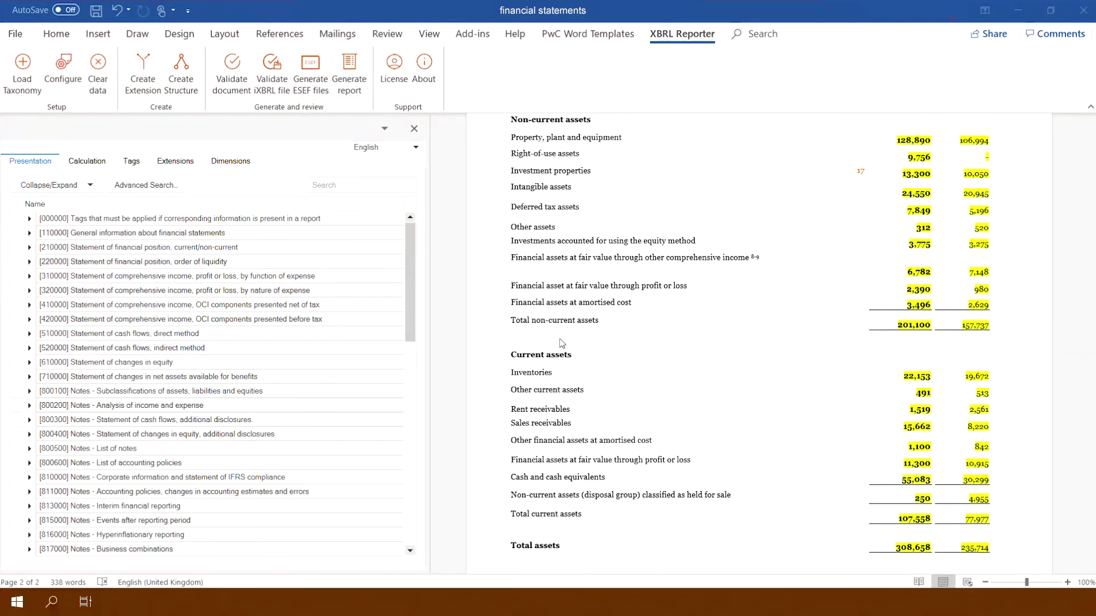
Run iXBRL validation on the report_20200729.zip package from the DEMO folder
click(272, 79)
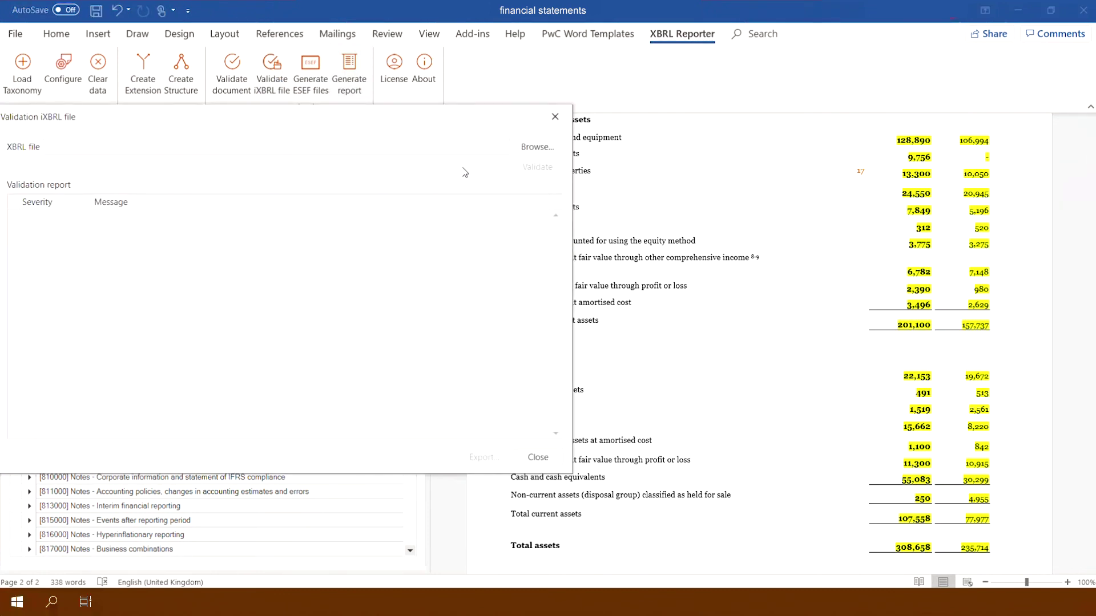
click(535, 146)
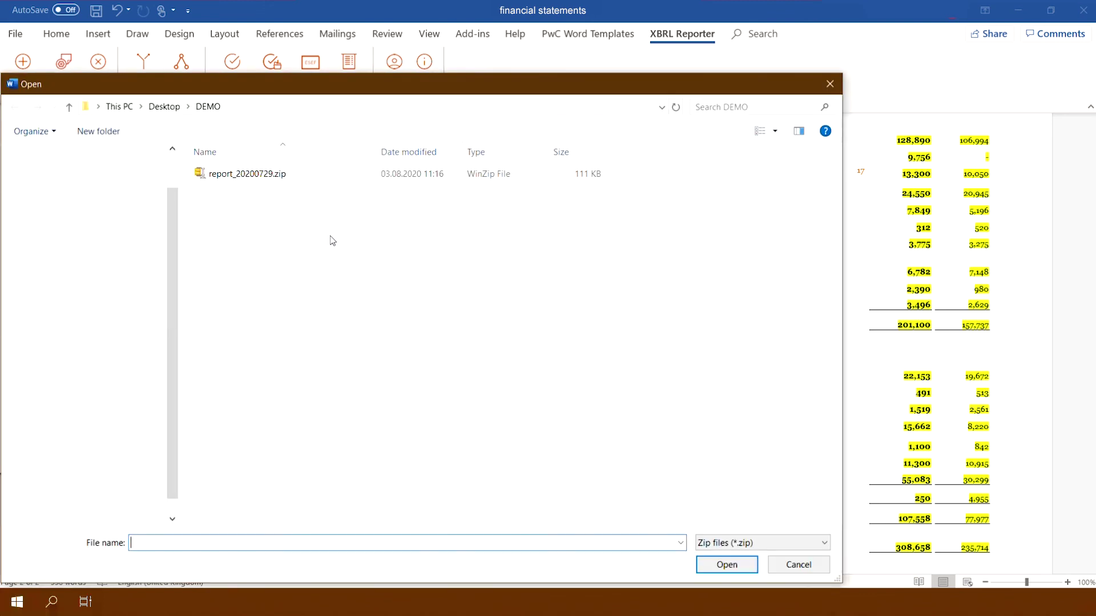
click(272, 176)
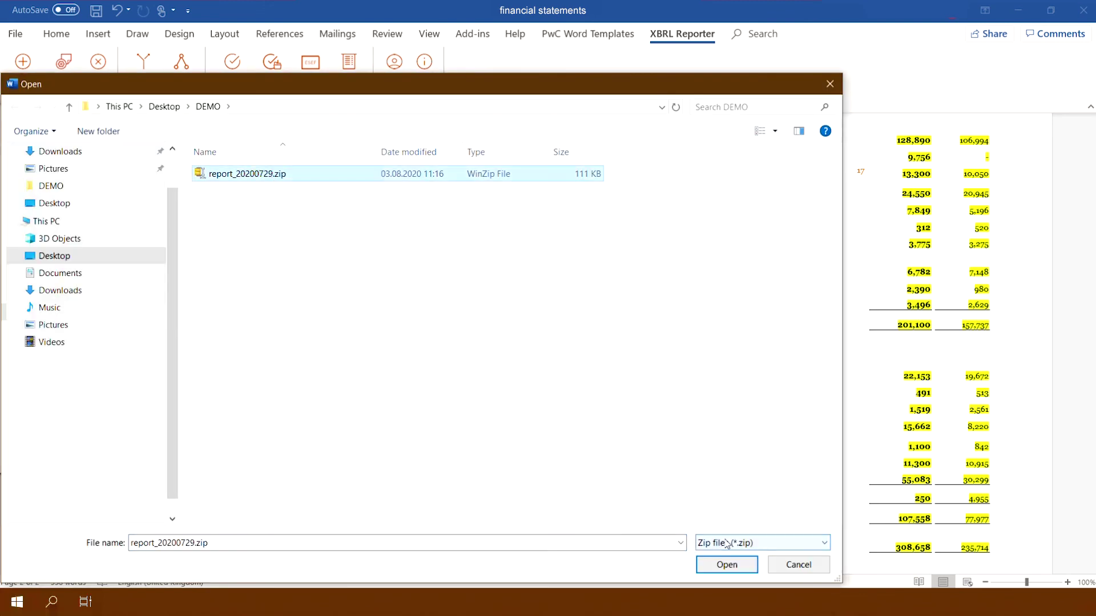
click(727, 564)
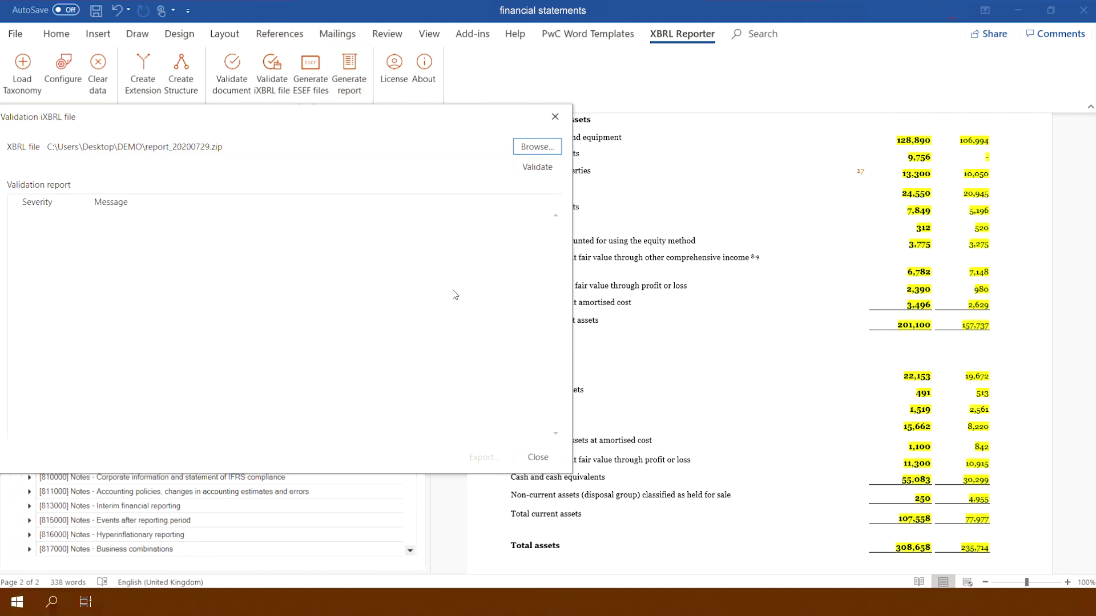
click(538, 169)
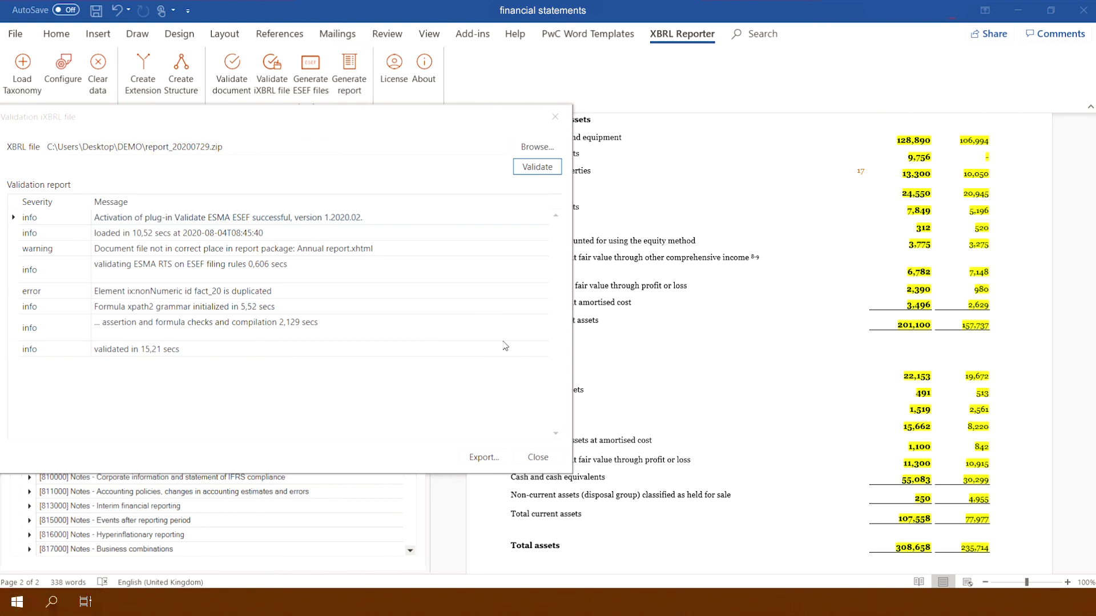
click(537, 459)
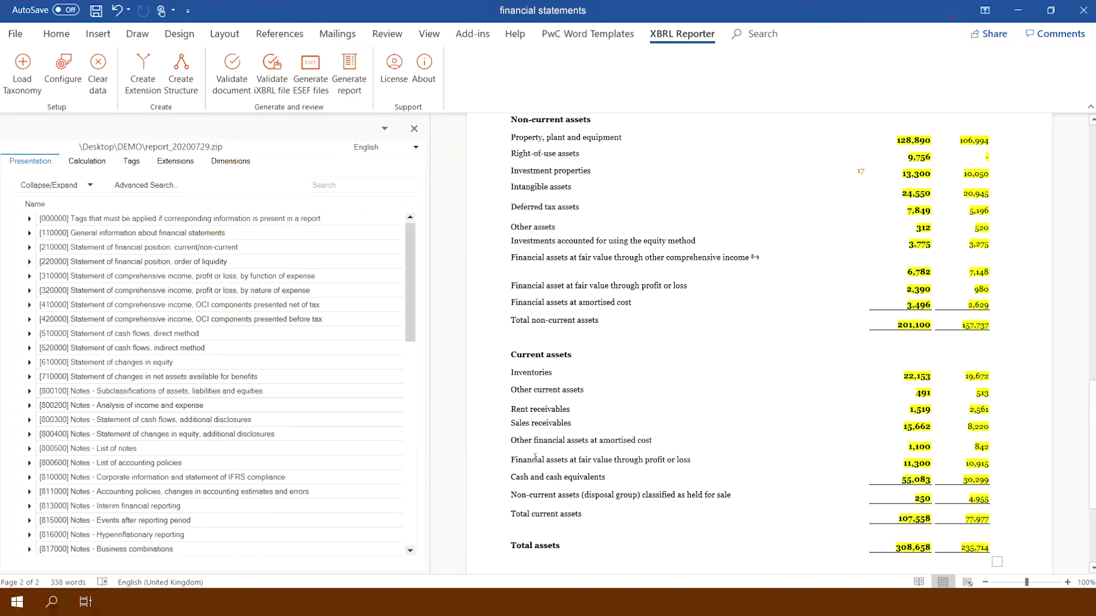